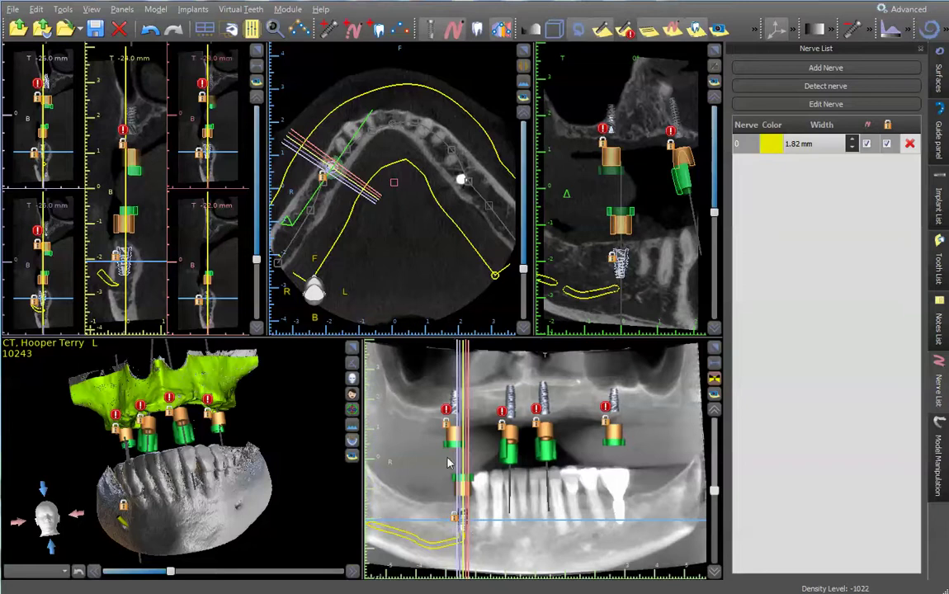
Step: Make implants 3a and 14a visible and hide implants 5 and 6
{"action": "left_click", "coordinate": [938, 198]}
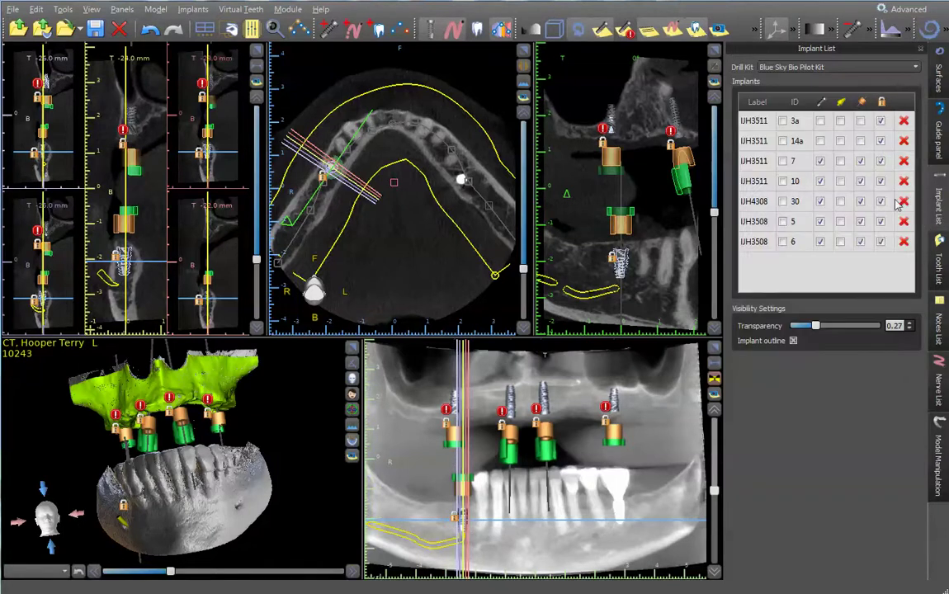
{"action": "left_click", "coordinate": [822, 122]}
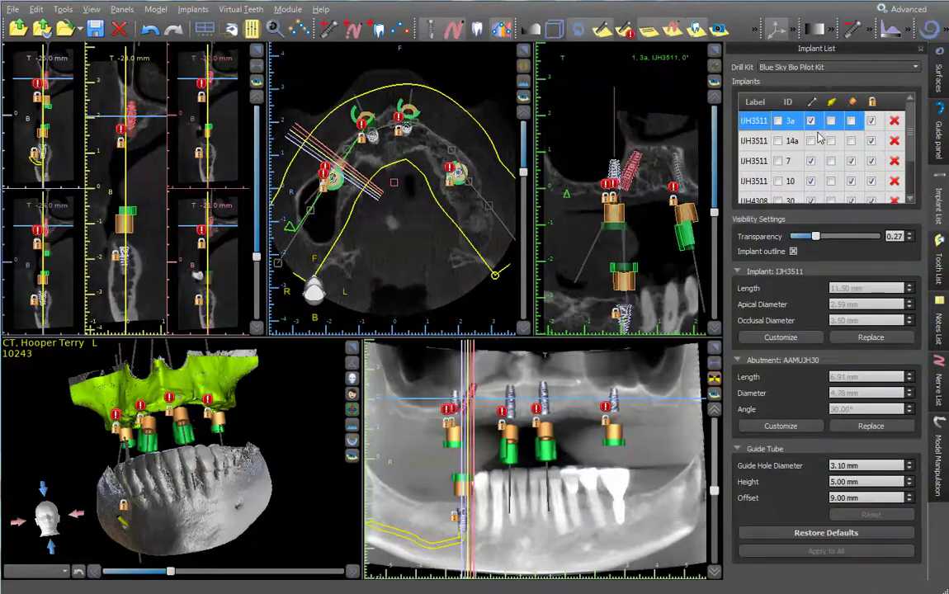
{"action": "left_click", "coordinate": [812, 142]}
{"action": "scroll", "coordinate": [902, 143], "scroll_direction": "down", "scroll_amount": 2}
{"action": "left_click", "coordinate": [812, 172]}
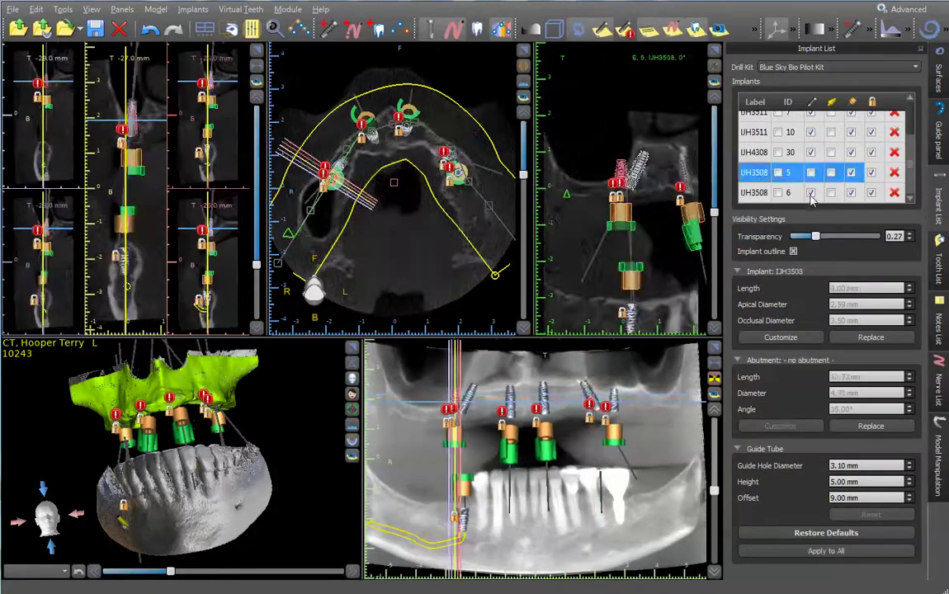
{"action": "left_click", "coordinate": [811, 193]}
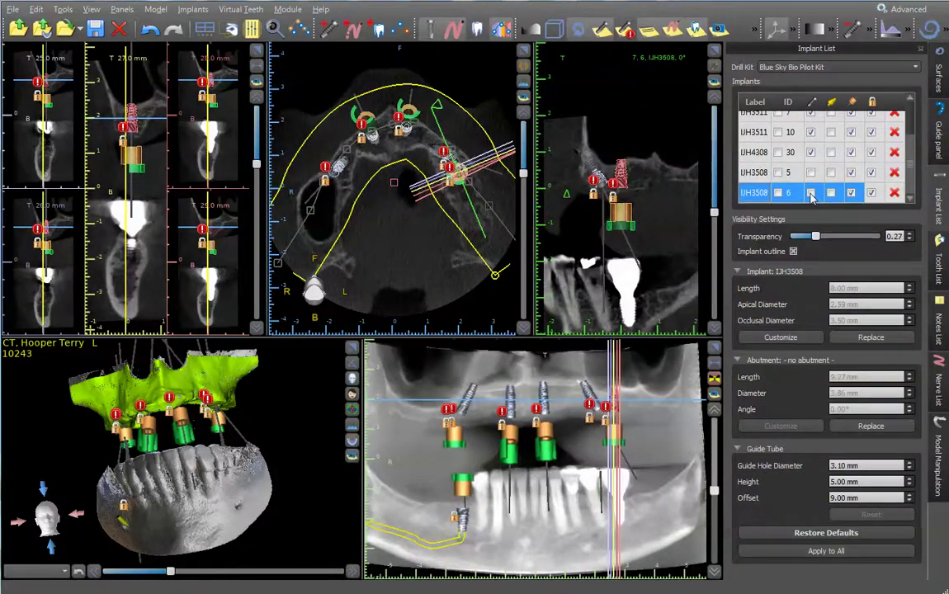
Step: Locate implants 5 and 30 in the slice views and enlarge the panoramic view to examine the implant positions
{"action": "left_click", "coordinate": [798, 172]}
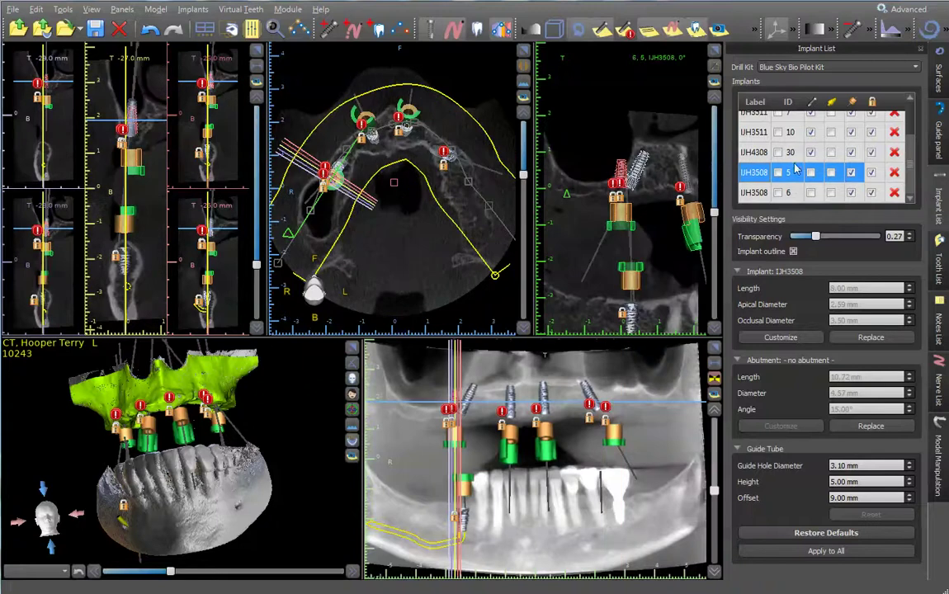
{"action": "left_click", "coordinate": [797, 154]}
{"action": "double_click", "coordinate": [643, 320]}
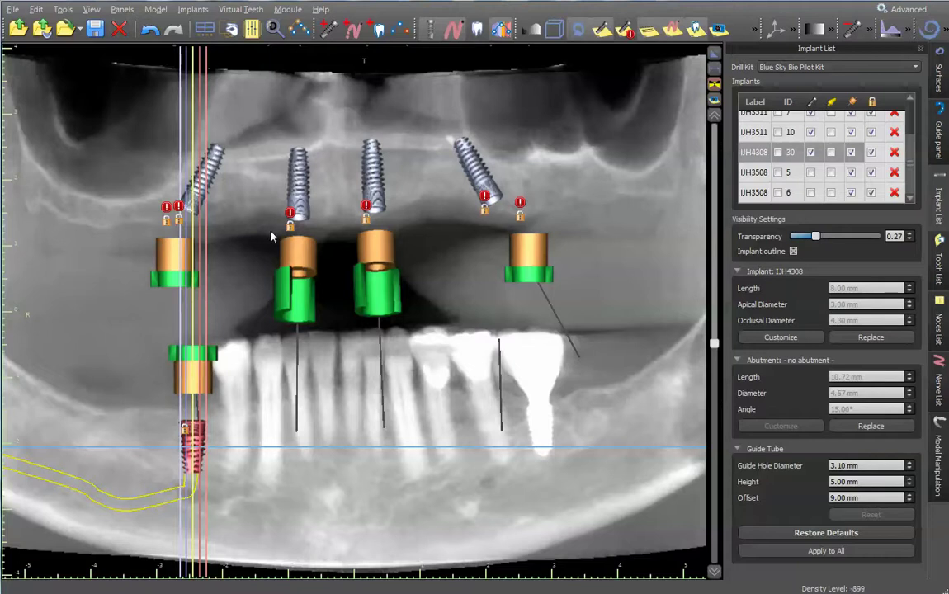
Step: Make implants 5 and 6 visible again and hide implants 3a and 14a
{"action": "left_click", "coordinate": [812, 174]}
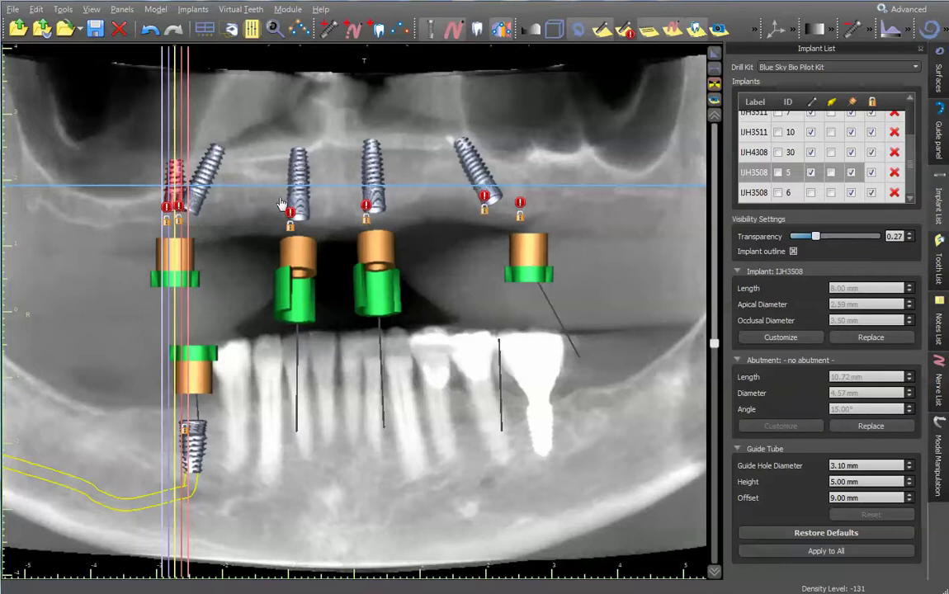
{"action": "left_click", "coordinate": [811, 194]}
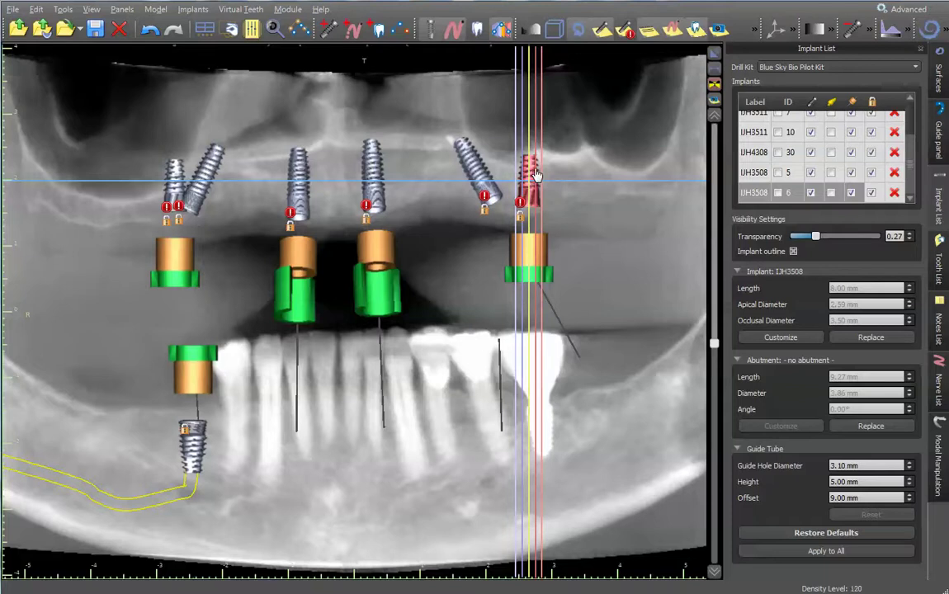
{"action": "scroll", "coordinate": [908, 163], "scroll_direction": "up", "scroll_amount": 2}
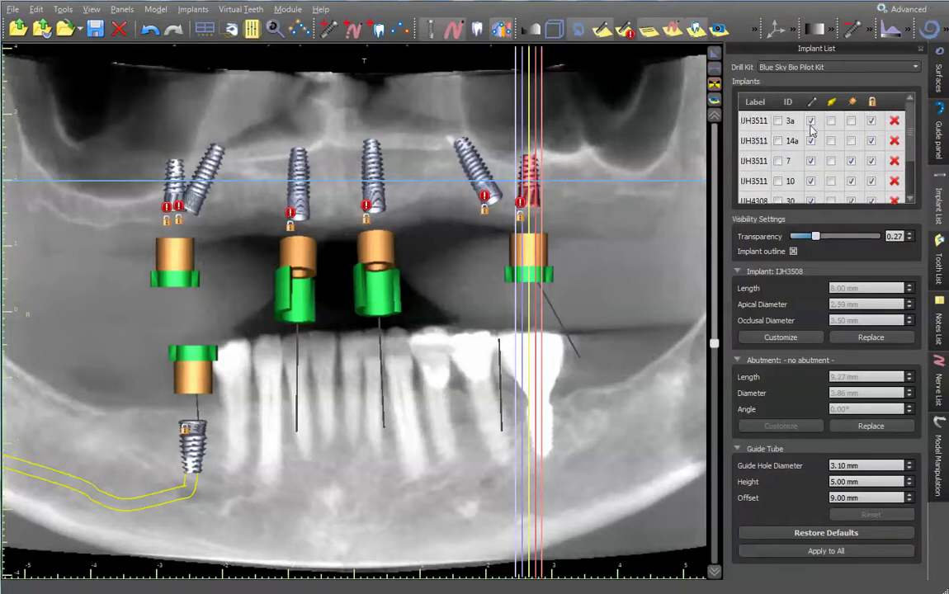
{"action": "left_click", "coordinate": [810, 120]}
{"action": "left_click", "coordinate": [811, 140]}
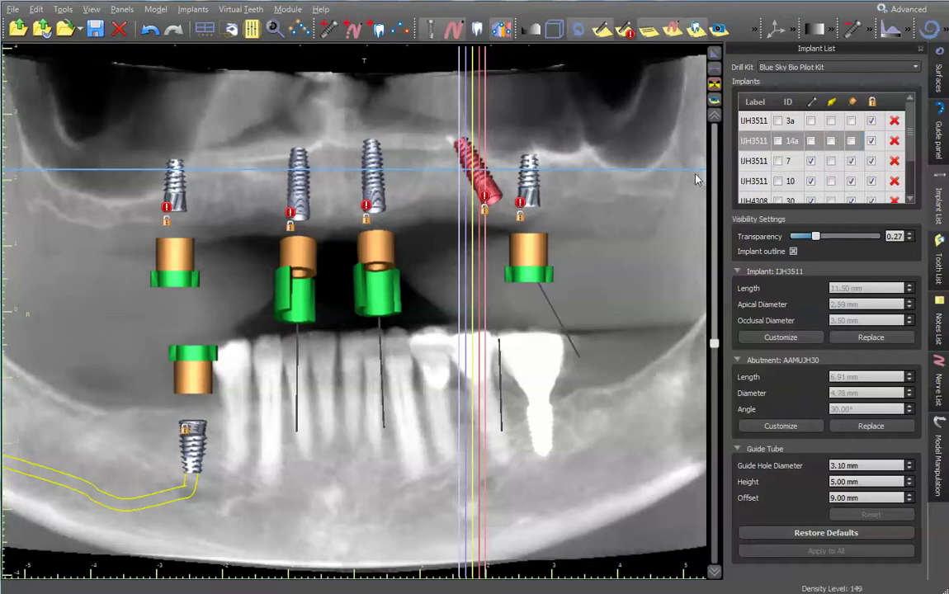
{"action": "left_click", "coordinate": [801, 163]}
{"action": "left_click", "coordinate": [413, 237]}
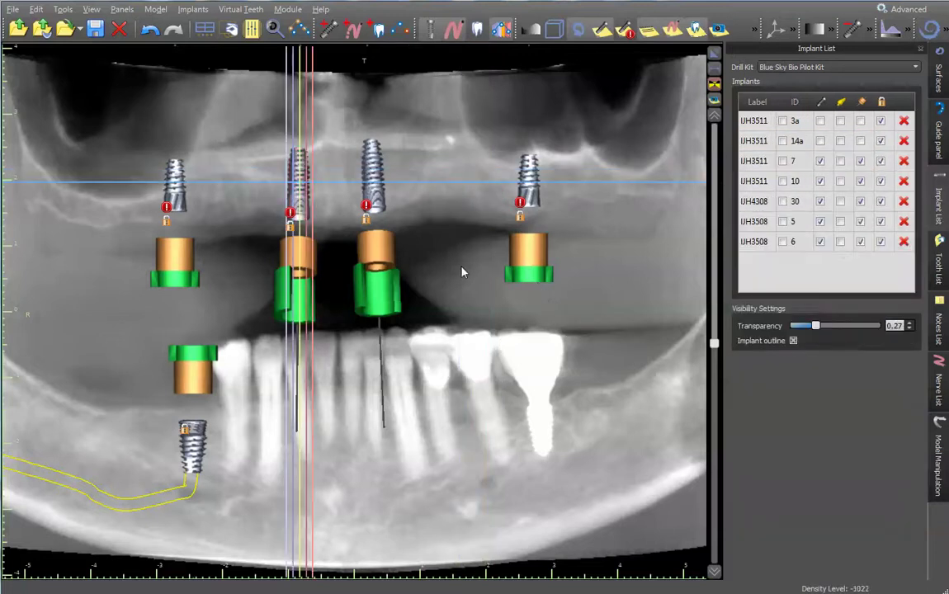
Step: Examine the jaws, implants and guide tubes in the enlarged 3D view, and return to the multi-view layout
{"action": "left_click", "coordinate": [714, 54]}
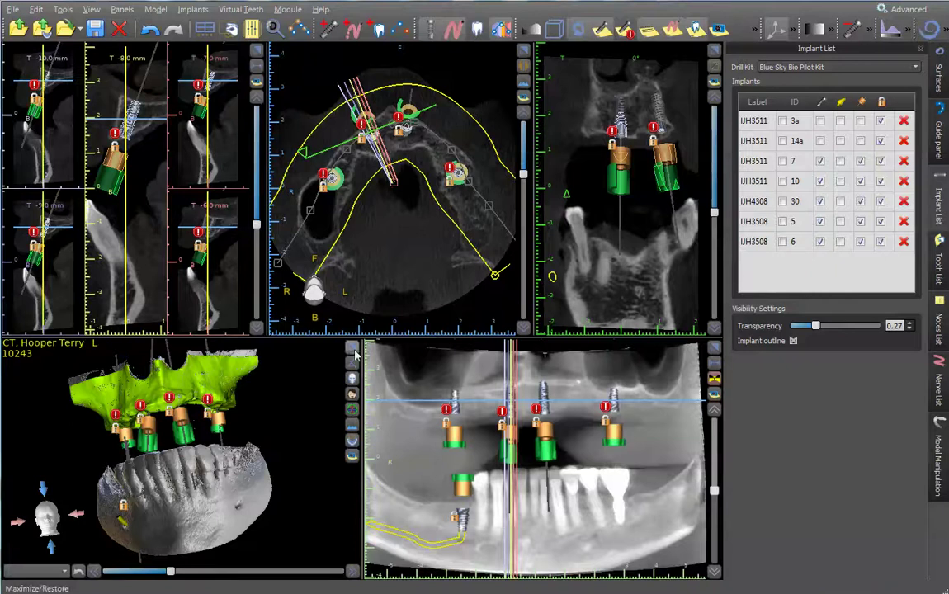
{"action": "left_click", "coordinate": [352, 347]}
{"action": "left_click_drag", "start_coordinate": [413, 498], "coordinate": [345, 494]}
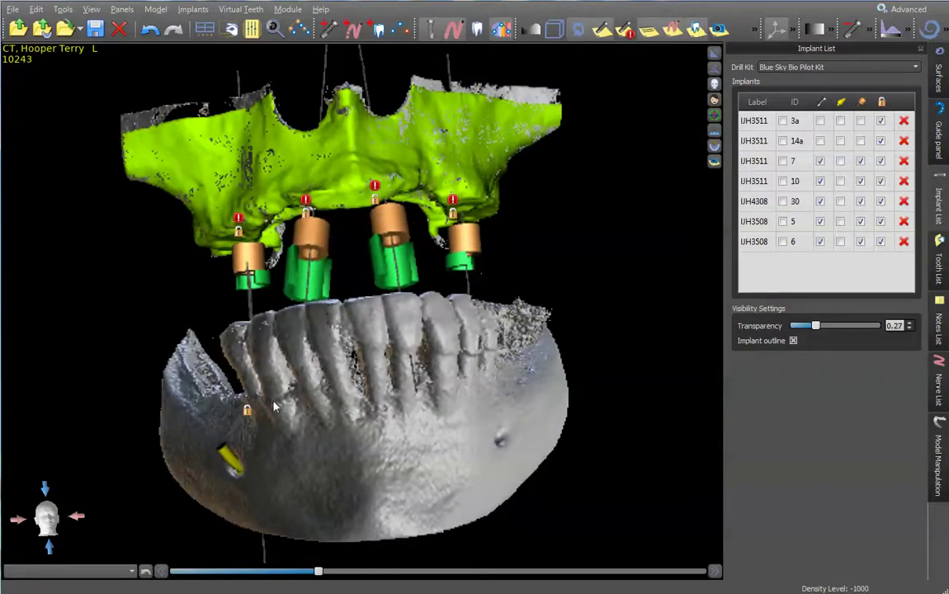
{"action": "left_click_drag", "start_coordinate": [353, 355], "coordinate": [269, 389]}
{"action": "left_click", "coordinate": [715, 53]}
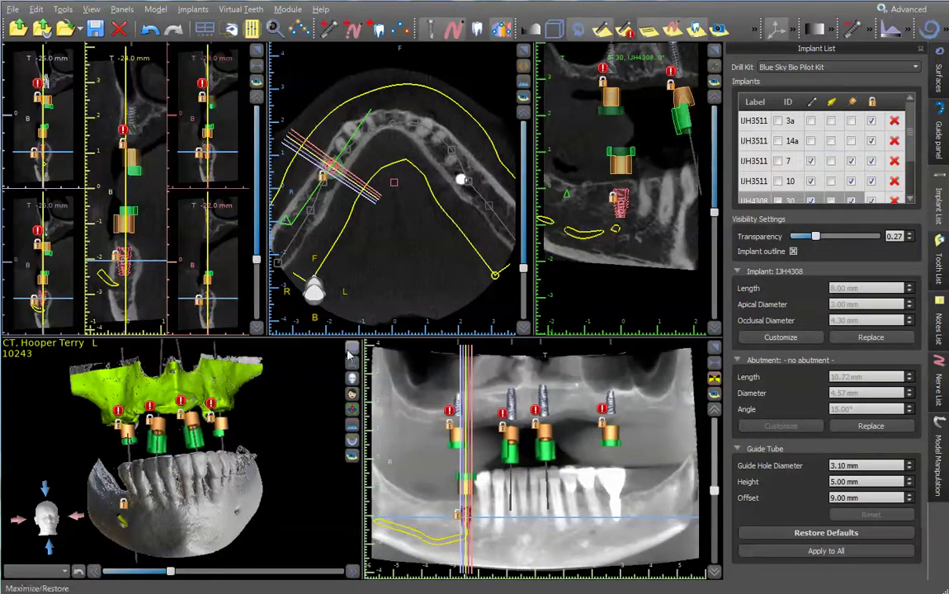
Step: Hide the Original CT surface and enlarge the 3D view of the Bone Model
{"action": "left_click", "coordinate": [941, 74]}
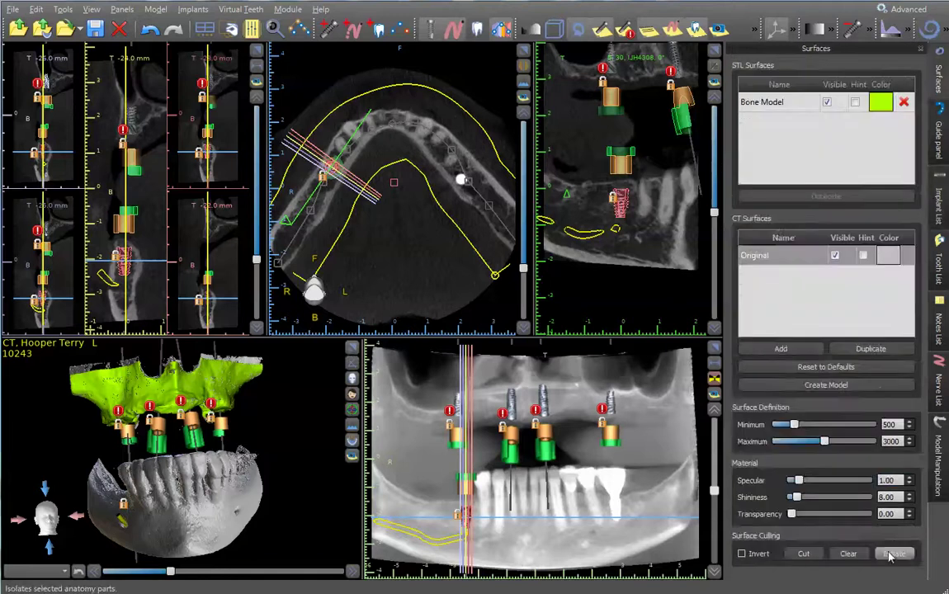
{"action": "left_click", "coordinate": [169, 397]}
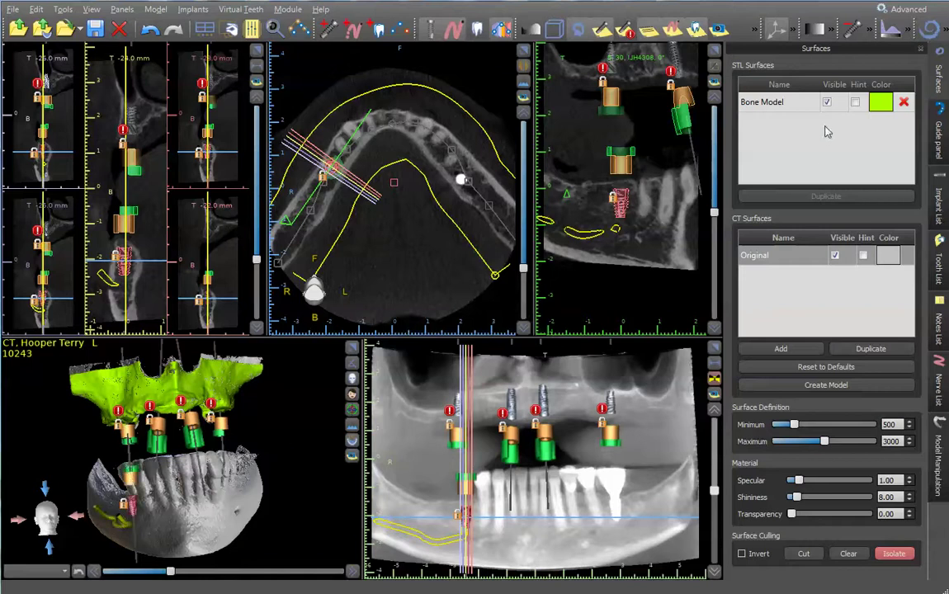
{"action": "left_click", "coordinate": [837, 255]}
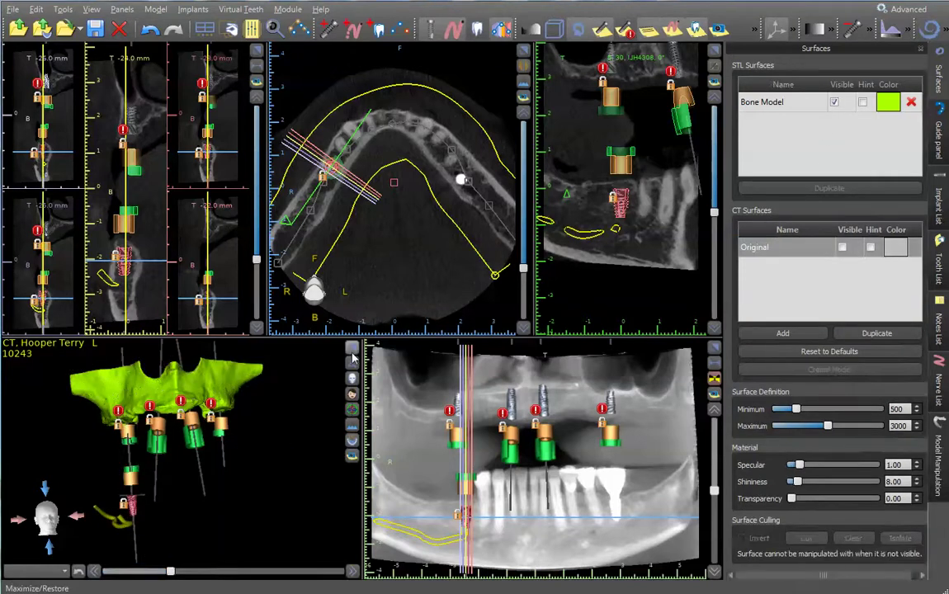
{"action": "left_click", "coordinate": [353, 572]}
{"action": "mouse_move", "coordinate": [388, 533]}
{"action": "left_mouse_down"}
{"action": "mouse_move", "coordinate": [329, 382]}
{"action": "mouse_move", "coordinate": [381, 516]}
{"action": "left_mouse_up"}
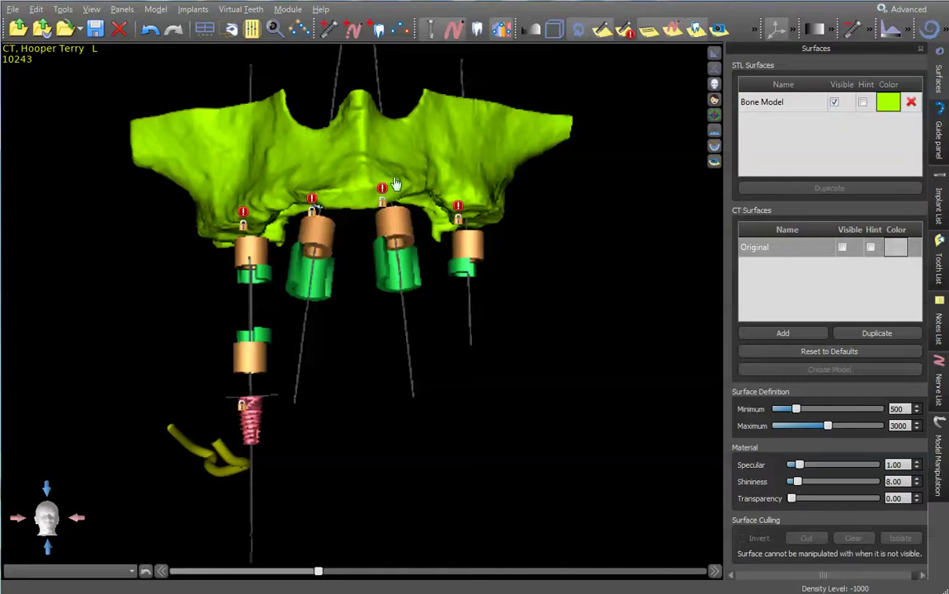
{"action": "left_click_drag", "start_coordinate": [335, 152], "coordinate": [430, 367]}
Step: Hide implant 30 and the nerves in the 3D scene, leaving the virtual teeth hidden
{"action": "left_click", "coordinate": [940, 190]}
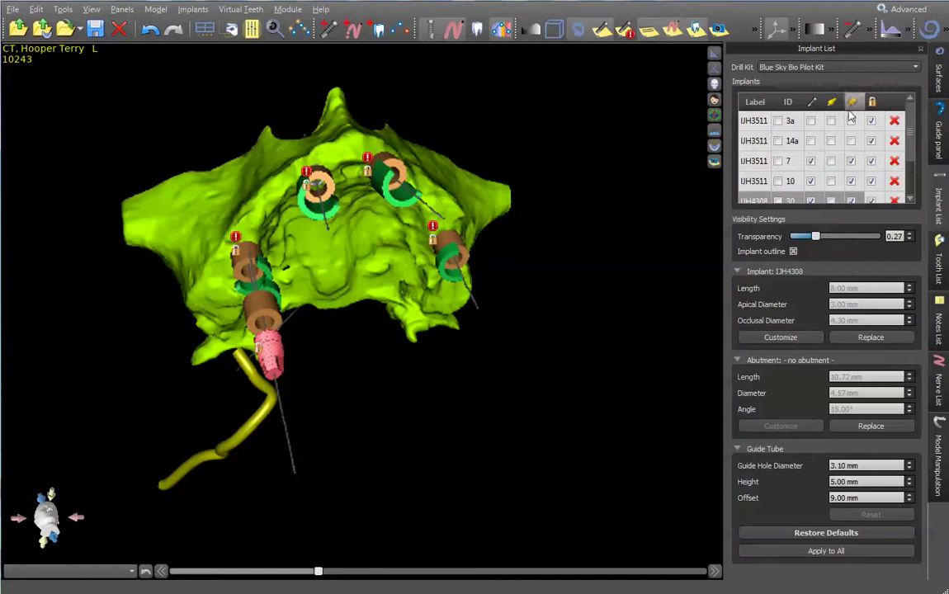
{"action": "scroll", "coordinate": [813, 140], "scroll_direction": "down", "scroll_amount": 1}
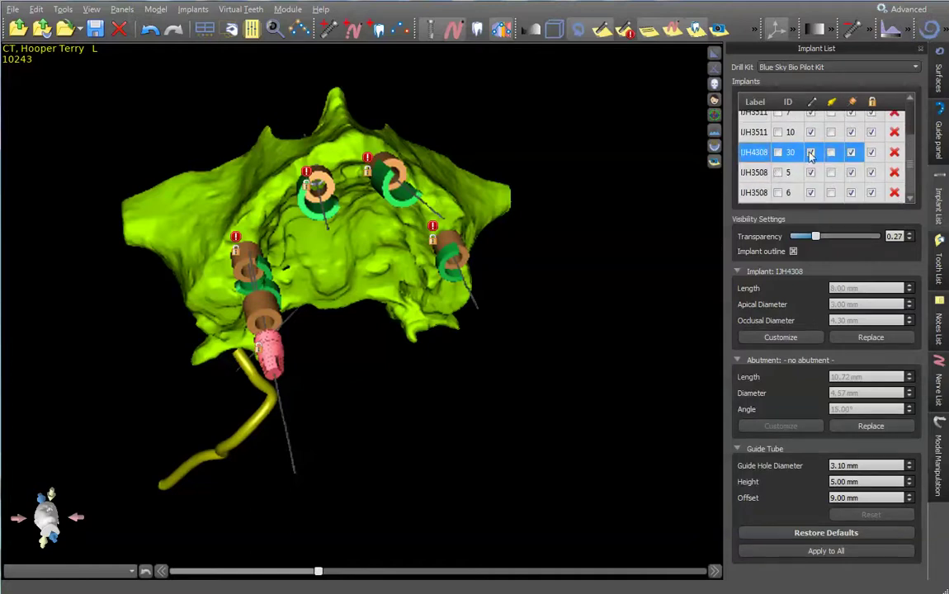
{"action": "left_click", "coordinate": [812, 153]}
{"action": "left_click", "coordinate": [453, 30]}
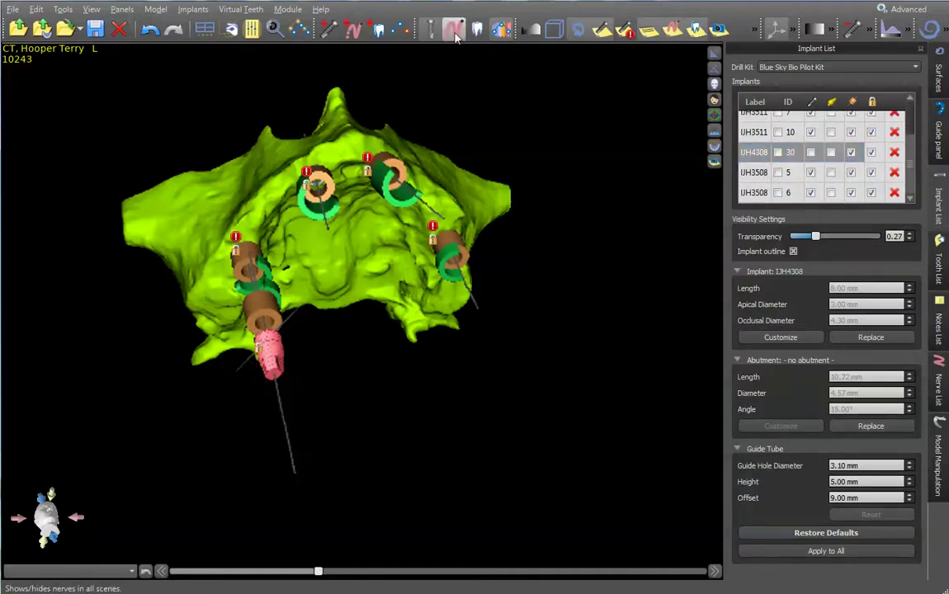
{"action": "left_click", "coordinate": [478, 31]}
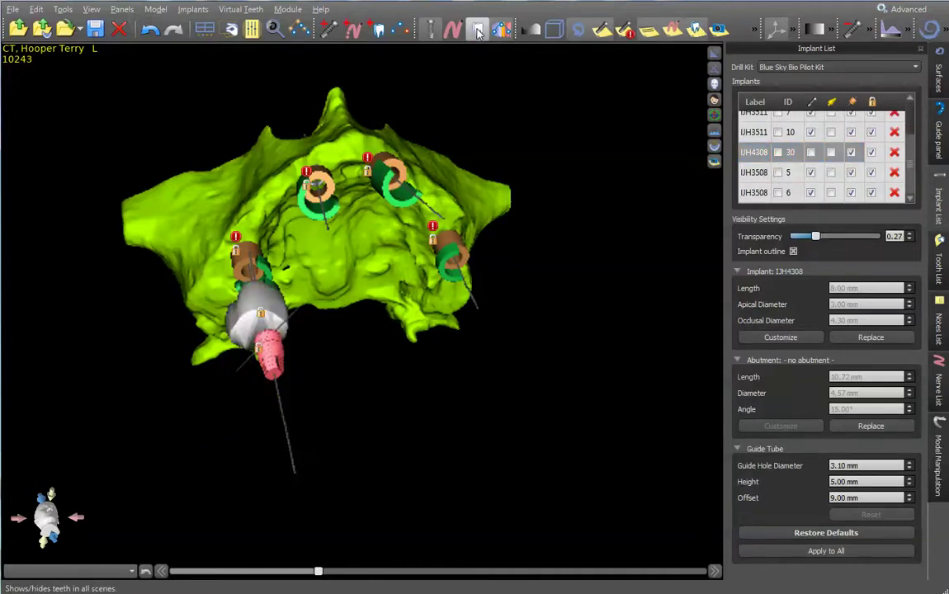
{"action": "left_click", "coordinate": [478, 30]}
Step: Hide implant 30's guide tube so only the upper-jaw tubes remain, and face the underside of the maxilla
{"action": "mouse_move", "coordinate": [389, 323]}
{"action": "left_mouse_down"}
{"action": "mouse_move", "coordinate": [392, 361]}
{"action": "mouse_move", "coordinate": [396, 310]}
{"action": "left_mouse_up"}
{"action": "left_click", "coordinate": [791, 132]}
{"action": "left_click", "coordinate": [791, 152]}
{"action": "left_click_drag", "start_coordinate": [438, 337], "coordinate": [388, 370]}
{"action": "left_click", "coordinate": [776, 132]}
{"action": "left_click_drag", "start_coordinate": [323, 318], "coordinate": [385, 220]}
{"action": "scroll", "coordinate": [365, 263], "scroll_direction": "up", "scroll_amount": 4}
{"action": "left_click_drag", "start_coordinate": [365, 264], "coordinate": [358, 184]}
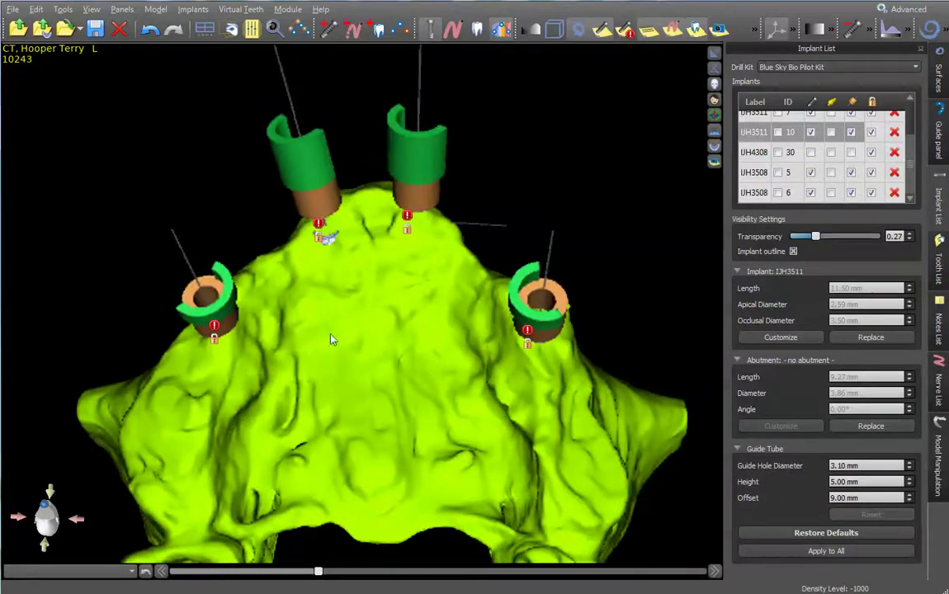
Step: Draw a Maxilla surgical guide curve on the Bone Model, running around the four upper implant tubes
{"action": "left_click", "coordinate": [946, 153]}
{"action": "left_click", "coordinate": [809, 104]}
{"action": "left_click", "coordinate": [812, 113]}
{"action": "left_click", "coordinate": [817, 281]}
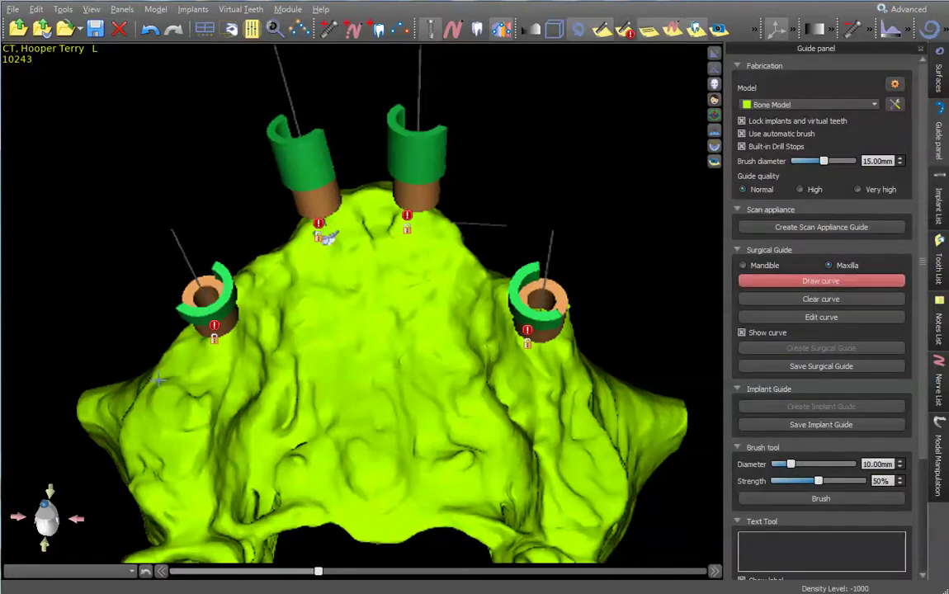
{"action": "mouse_move", "coordinate": [177, 363]}
{"action": "left_mouse_down"}
{"action": "mouse_move", "coordinate": [222, 299]}
{"action": "mouse_move", "coordinate": [381, 239]}
{"action": "mouse_move", "coordinate": [461, 280]}
{"action": "mouse_move", "coordinate": [538, 364]}
{"action": "mouse_move", "coordinate": [556, 365]}
{"action": "left_mouse_up"}
{"action": "mouse_move", "coordinate": [666, 355]}
{"action": "left_mouse_down"}
{"action": "mouse_move", "coordinate": [350, 441]}
{"action": "mouse_move", "coordinate": [330, 462]}
{"action": "left_mouse_up"}
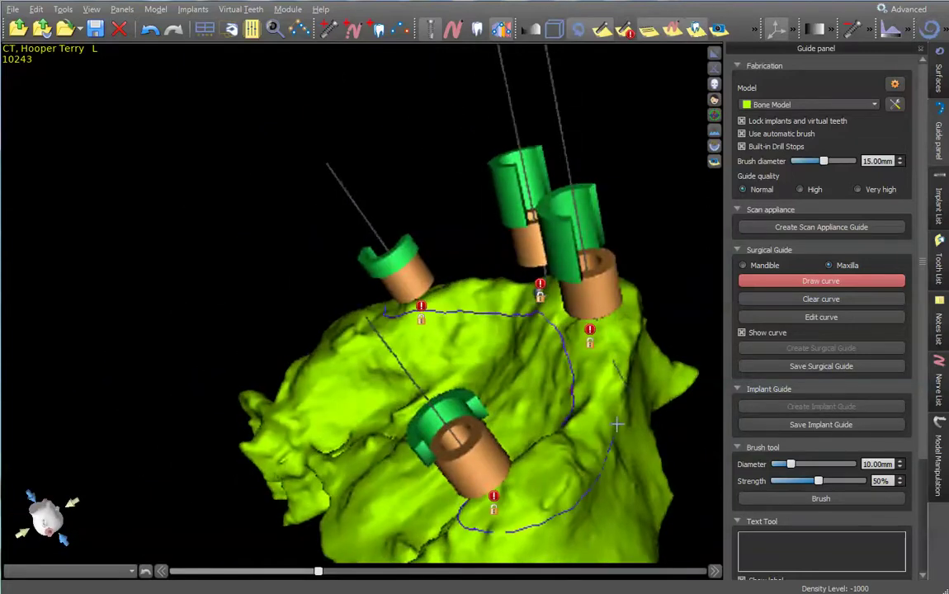
{"action": "right_click_drag", "start_coordinate": [681, 289], "coordinate": [406, 524]}
{"action": "left_click", "coordinate": [776, 281]}
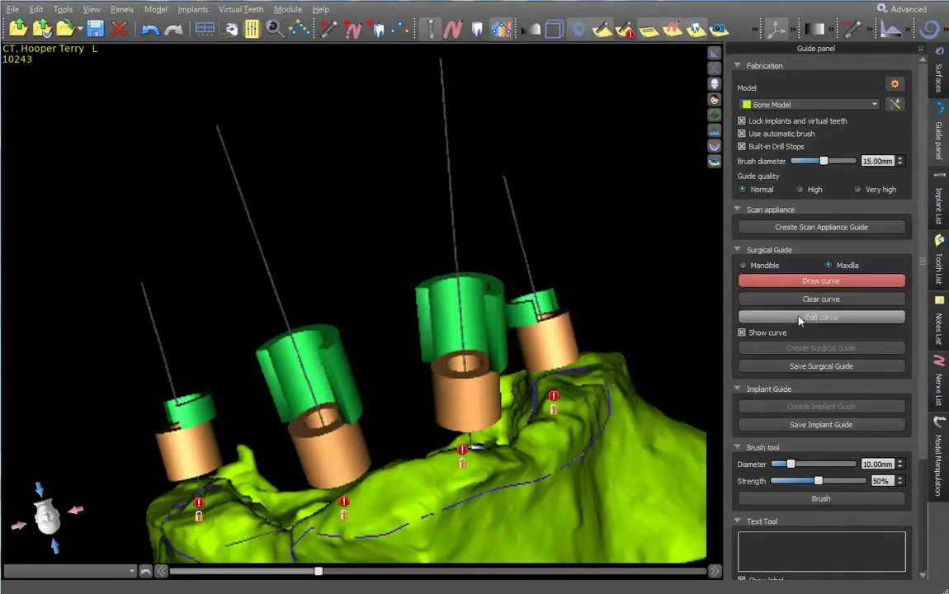
Step: Edit the surgical guide curve, moving control points along the front of the ridge to refine the outline
{"action": "scroll", "coordinate": [609, 476], "scroll_direction": "down", "scroll_amount": 3}
{"action": "left_click_drag", "start_coordinate": [309, 503], "coordinate": [288, 487]}
{"action": "right_click_drag", "start_coordinate": [329, 509], "coordinate": [528, 413]}
{"action": "left_click_drag", "start_coordinate": [443, 483], "coordinate": [402, 487]}
{"action": "right_click_drag", "start_coordinate": [416, 520], "coordinate": [322, 505]}
{"action": "right_click_drag", "start_coordinate": [513, 482], "coordinate": [618, 305]}
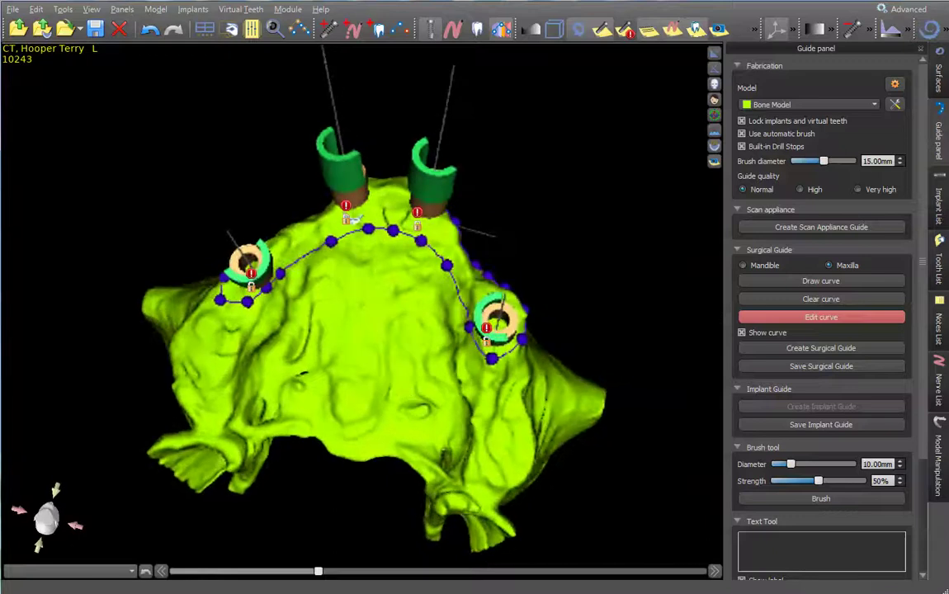
Step: Adjust the Guide Thickness in the guide settings and accept them
{"action": "left_click", "coordinate": [896, 83]}
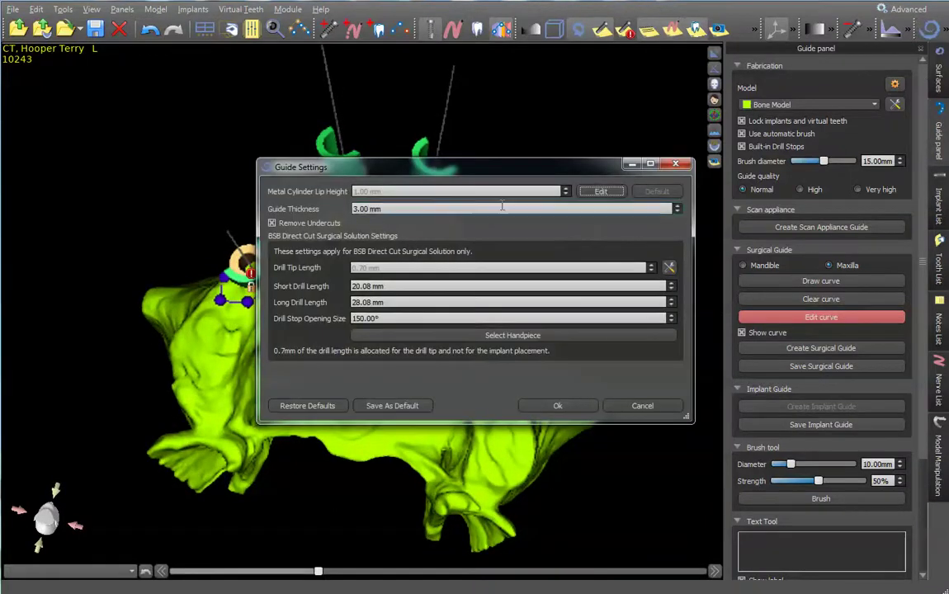
{"action": "left_click", "coordinate": [678, 207]}
{"action": "left_click", "coordinate": [574, 405]}
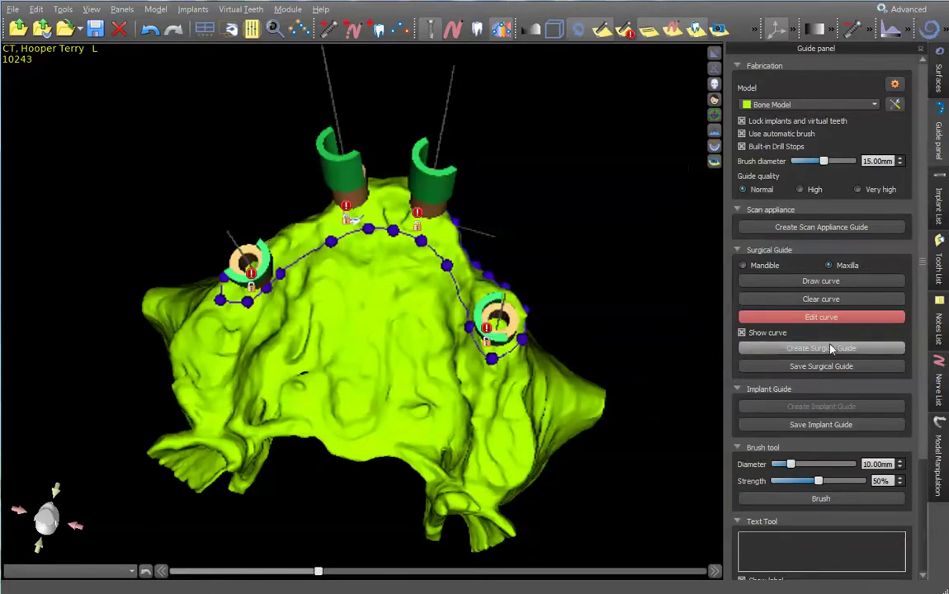
Step: Generate the surgical guide using the Custom handpiece with a 20.08 mm short drill and a 28.08 mm long drill
{"action": "left_click", "coordinate": [832, 353]}
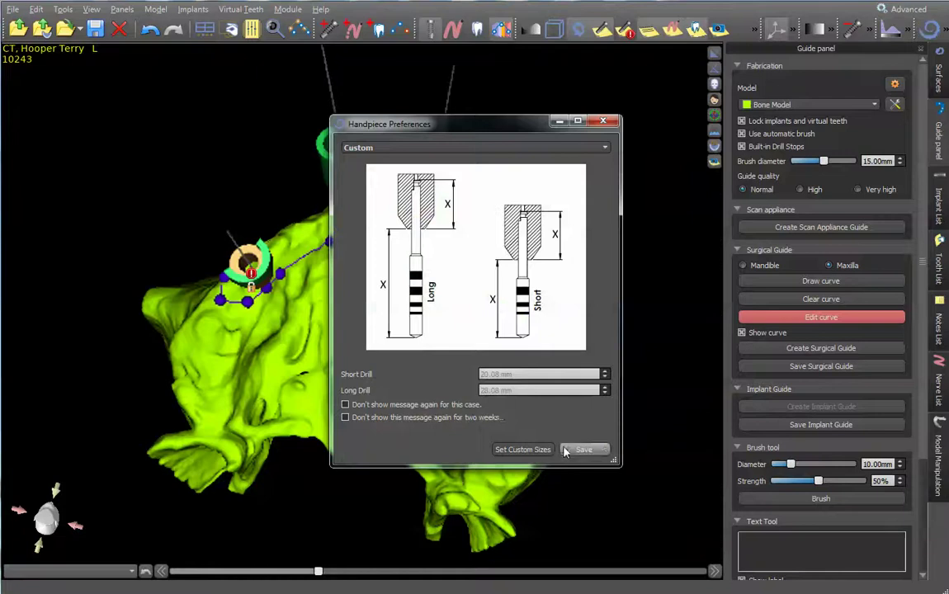
{"action": "left_click", "coordinate": [571, 450]}
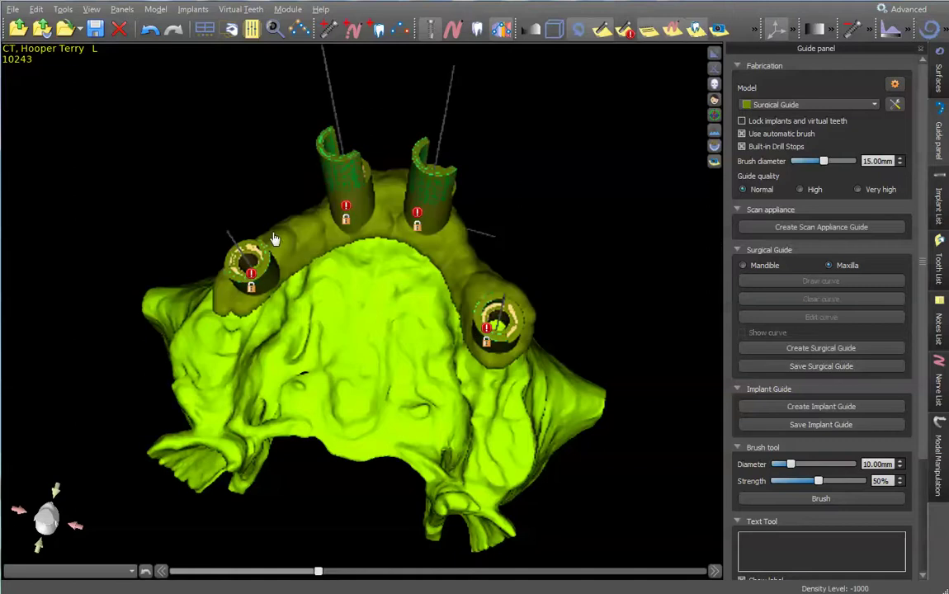
{"action": "left_click_drag", "start_coordinate": [390, 329], "coordinate": [232, 258]}
Step: Save the case and return to the multi-view layout with the whole panoramic view in sight
{"action": "left_click", "coordinate": [93, 29]}
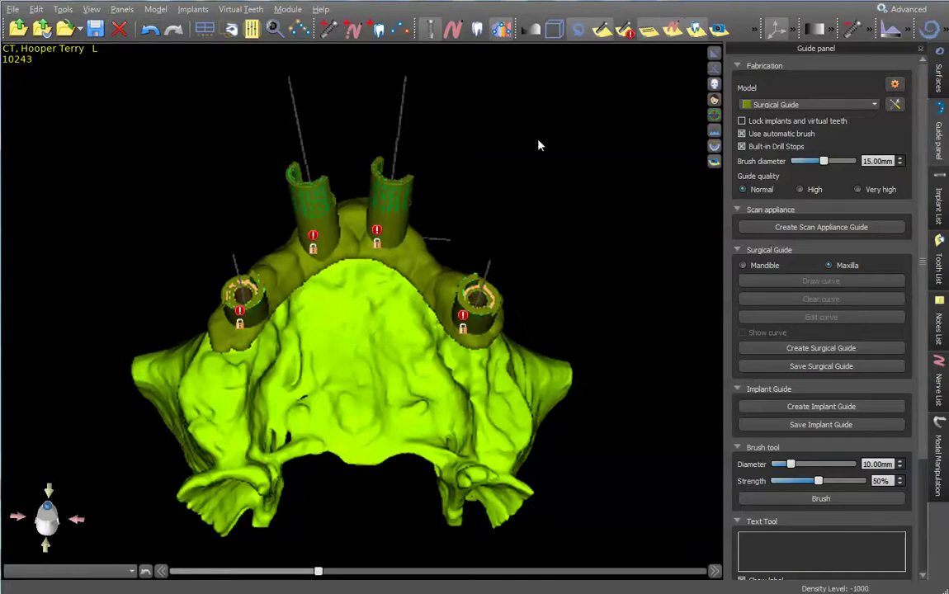
{"action": "left_click_drag", "start_coordinate": [541, 145], "coordinate": [487, 266]}
{"action": "left_click", "coordinate": [714, 53]}
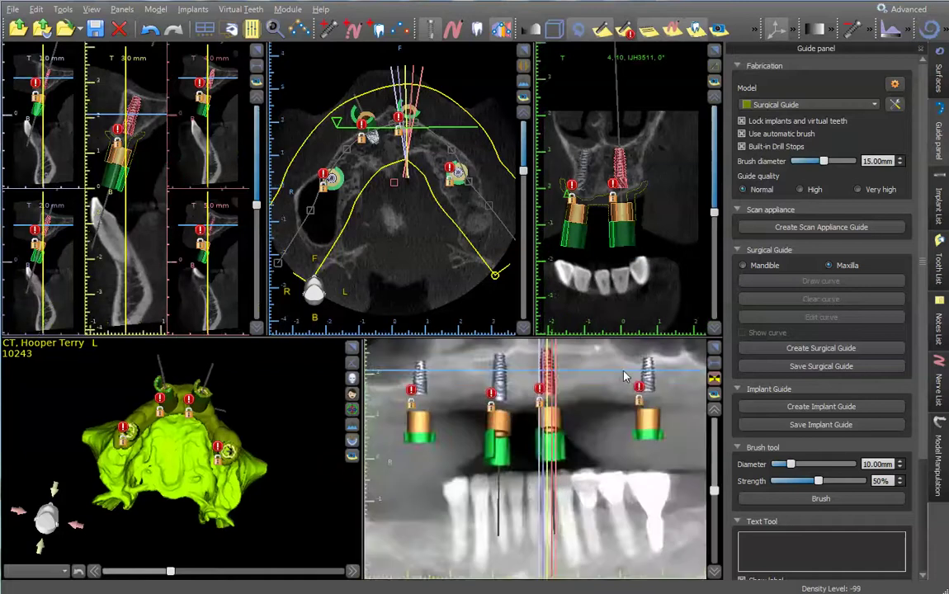
{"action": "scroll", "coordinate": [611, 388], "scroll_direction": "down", "scroll_amount": 2}
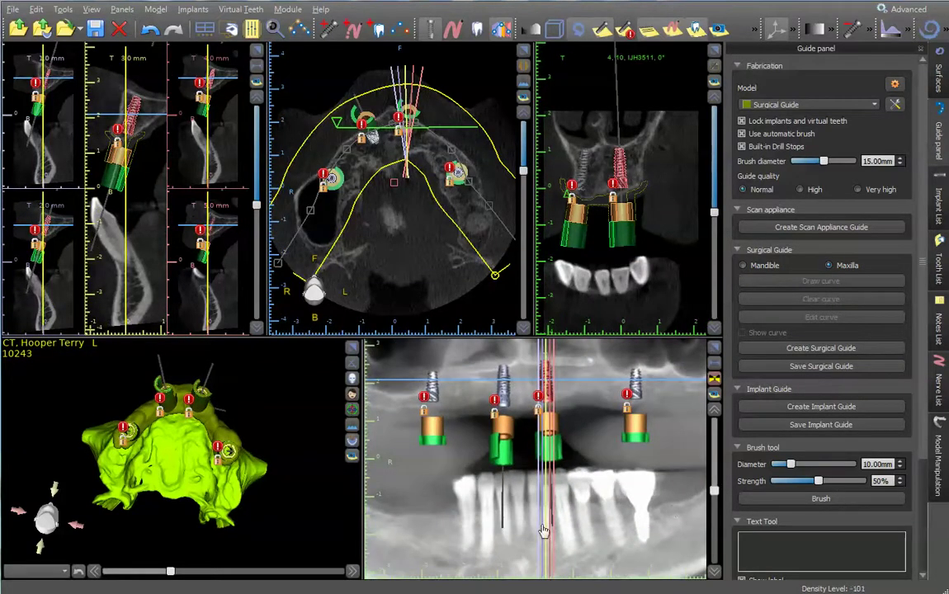
{"action": "scroll", "coordinate": [579, 536], "scroll_direction": "down", "scroll_amount": 3}
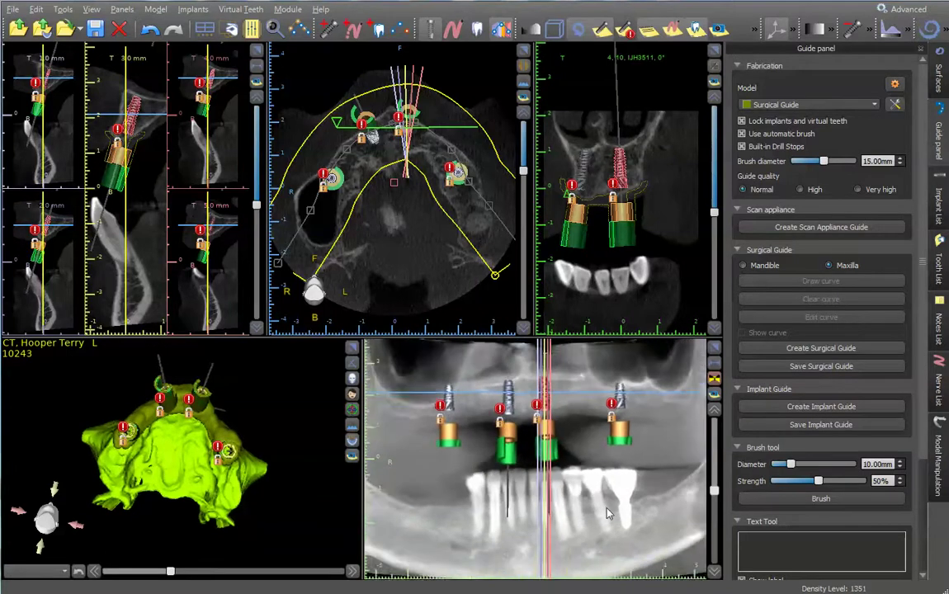
Step: Maximize the 3D view of the guide and choose Bone Model as the model for guide fabrication
{"action": "scroll", "coordinate": [607, 518], "scroll_direction": "down", "scroll_amount": 2}
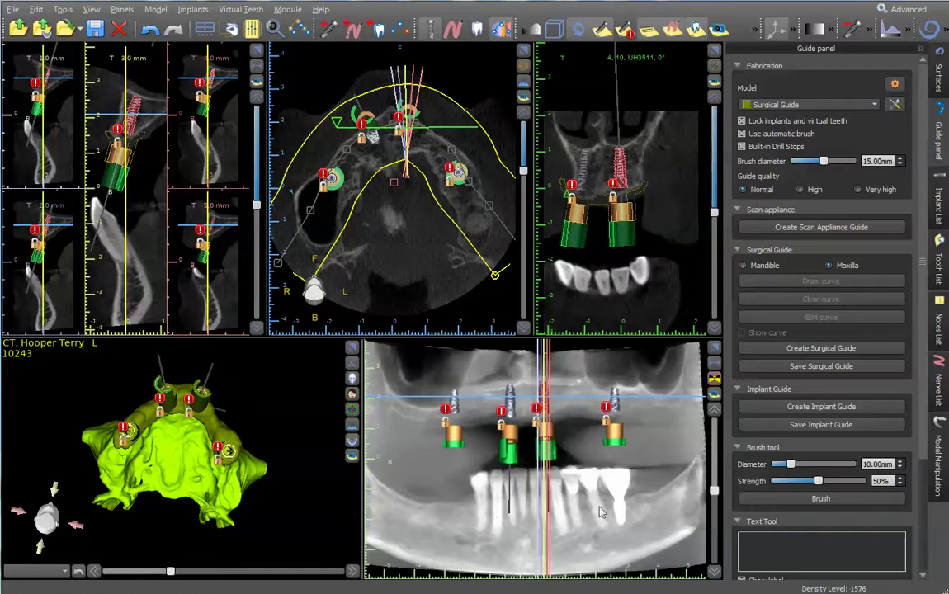
{"action": "left_click_drag", "start_coordinate": [153, 464], "coordinate": [173, 499]}
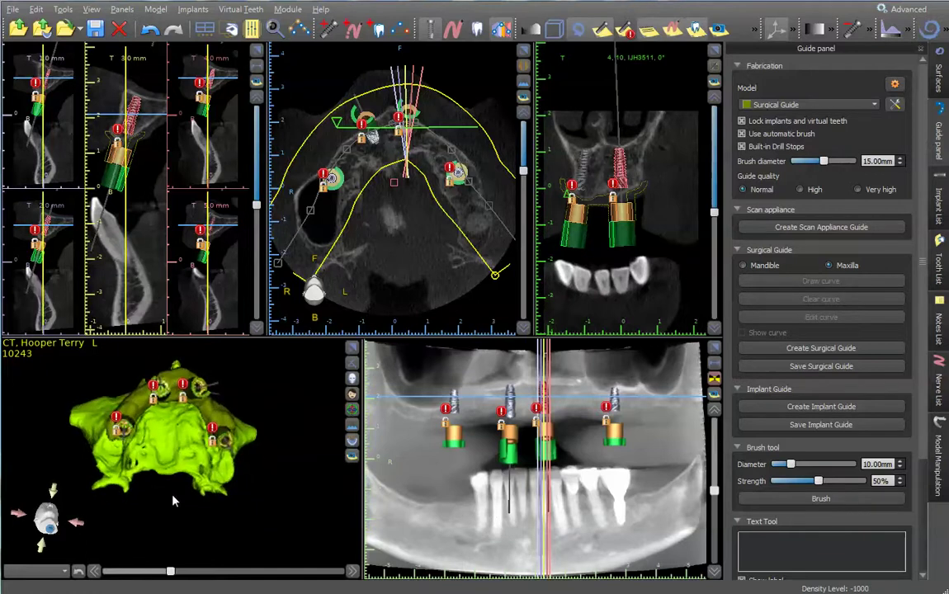
{"action": "left_click", "coordinate": [352, 350]}
{"action": "left_click_drag", "start_coordinate": [459, 446], "coordinate": [329, 312]}
{"action": "left_click", "coordinate": [861, 103]}
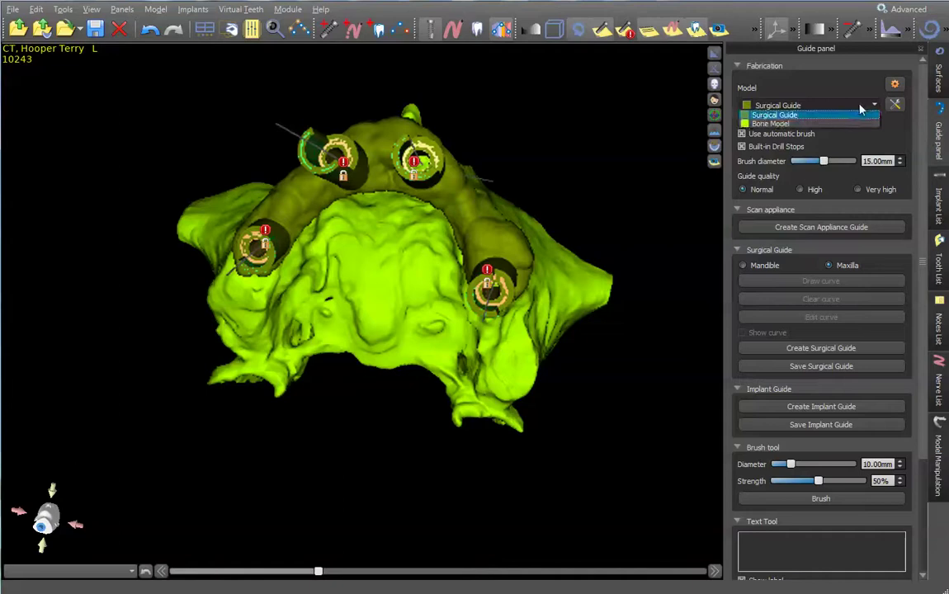
{"action": "left_click", "coordinate": [855, 124]}
Step: Check the guide with the bone model hidden, restore the bone model, and hide the Surgical Guide surface
{"action": "left_click", "coordinate": [939, 78]}
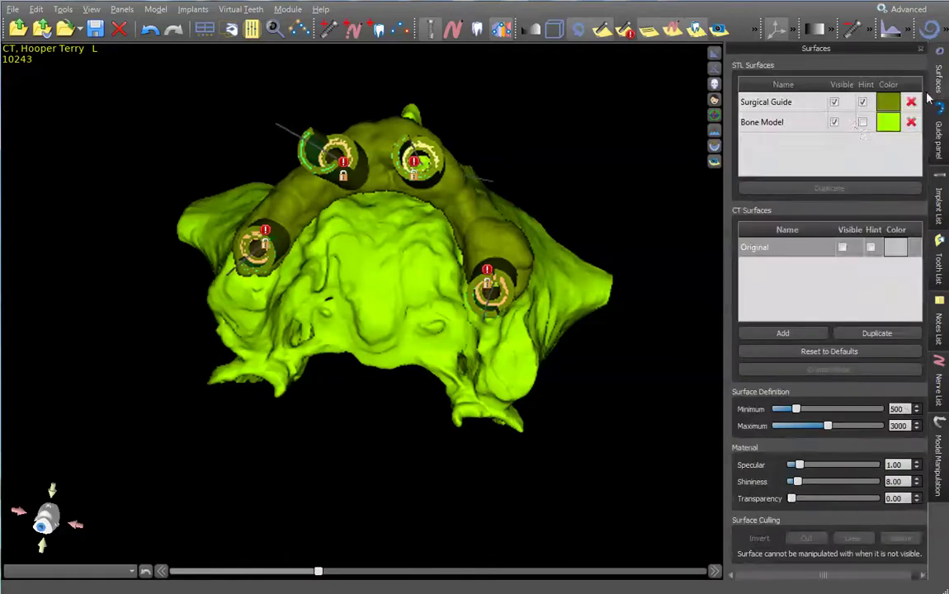
{"action": "left_click", "coordinate": [835, 123]}
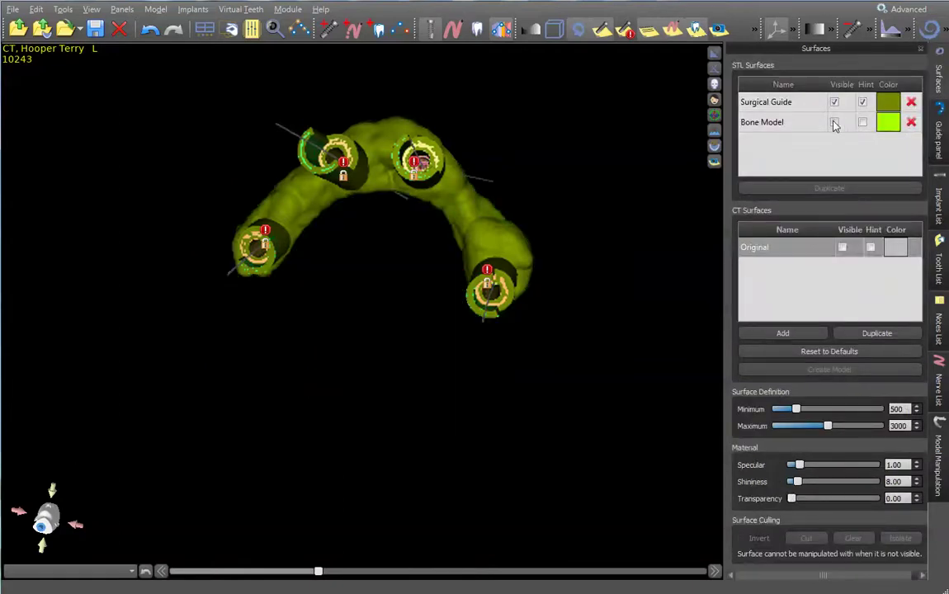
{"action": "left_click", "coordinate": [835, 123]}
{"action": "left_click", "coordinate": [834, 102]}
Step: Rename the hidden surgical guide surface to "Surgical Guide 1mm"
{"action": "left_click", "coordinate": [828, 103]}
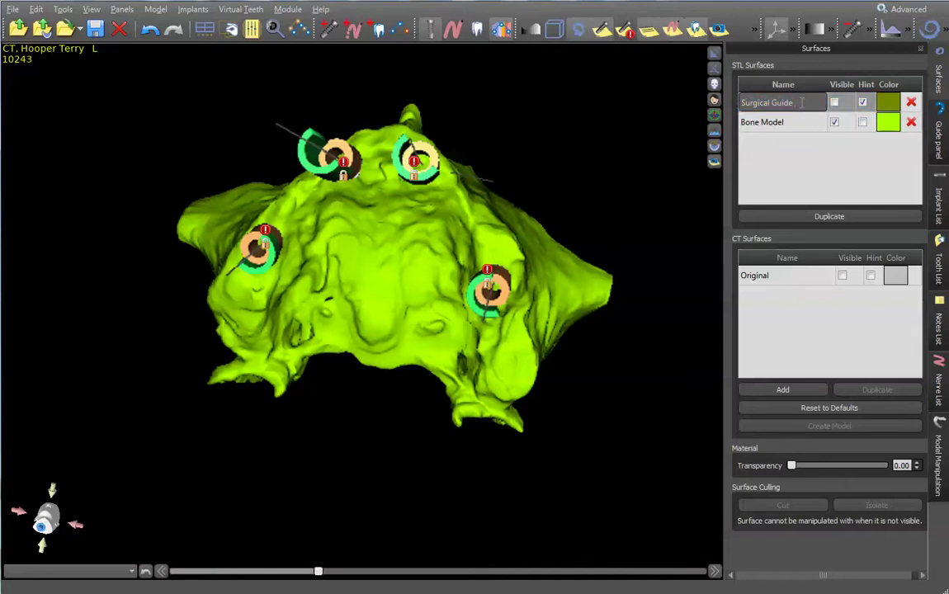
{"action": "left_click", "coordinate": [800, 104]}
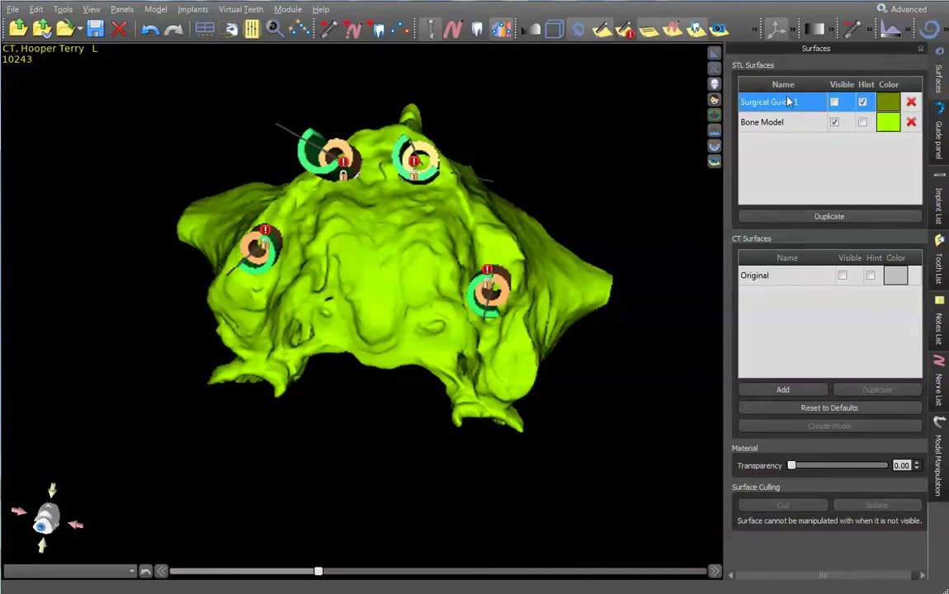
{"action": "left_click", "coordinate": [801, 104]}
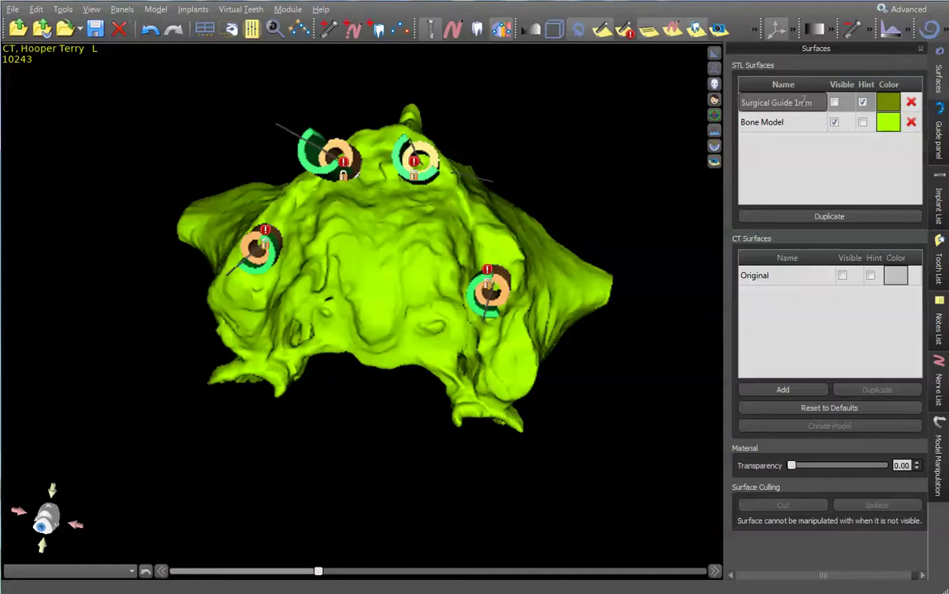
{"action": "key", "text": "Return"}
Step: Bring back the surgical guide curve for editing on the bone model and increase the Guide Thickness in the guide settings
{"action": "left_click", "coordinate": [940, 134]}
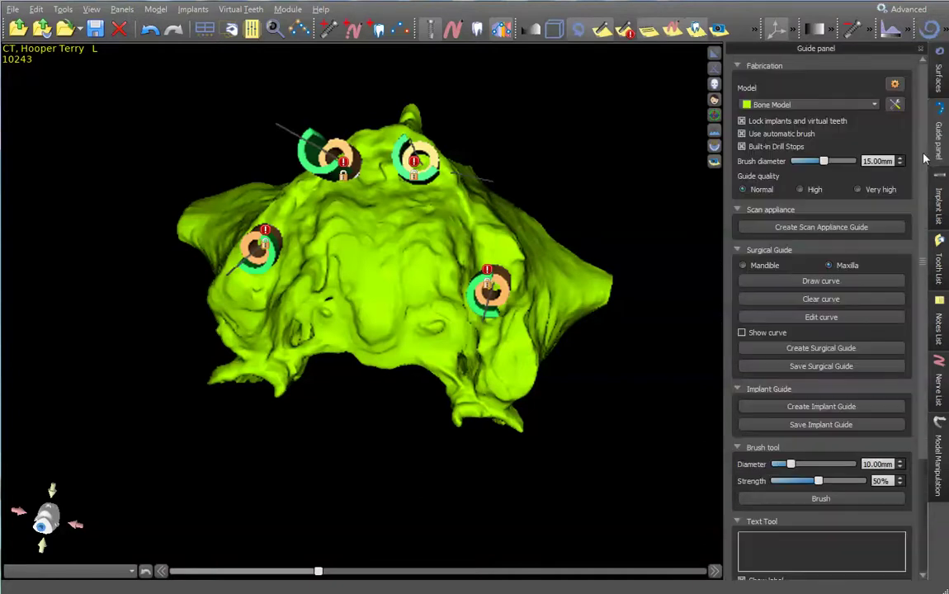
{"action": "left_click", "coordinate": [821, 317]}
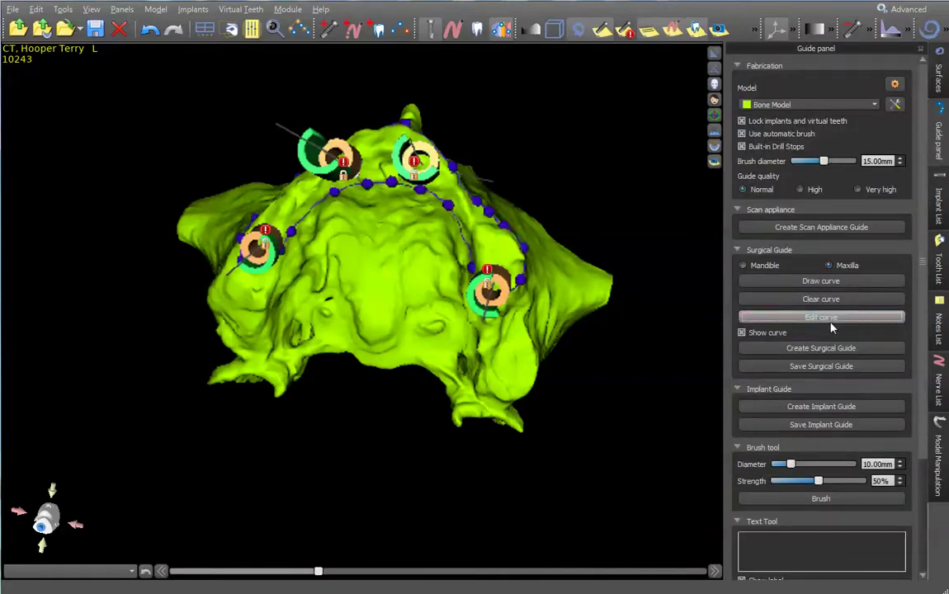
{"action": "left_click", "coordinate": [895, 84]}
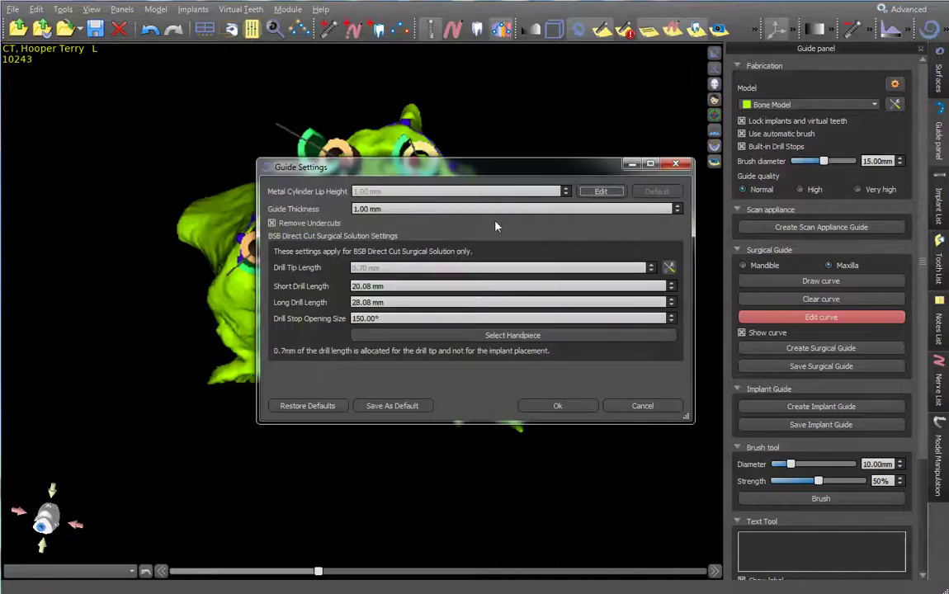
{"action": "left_click", "coordinate": [677, 207]}
{"action": "left_click", "coordinate": [557, 406]}
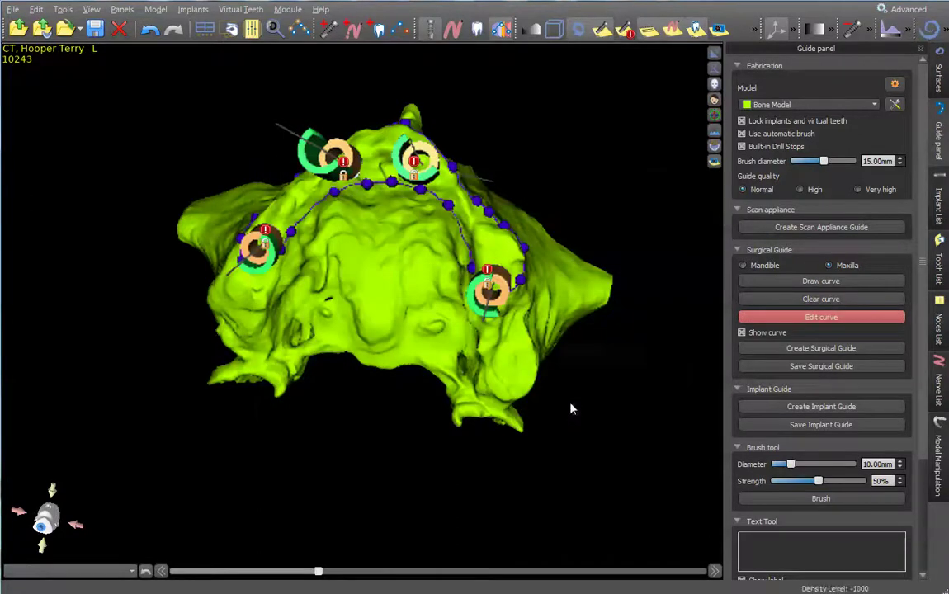
Step: Generate a second surgical guide using the Custom handpiece with 20.08 mm short and 28.08 mm long drills, and inspect it from several angles
{"action": "left_click", "coordinate": [809, 350]}
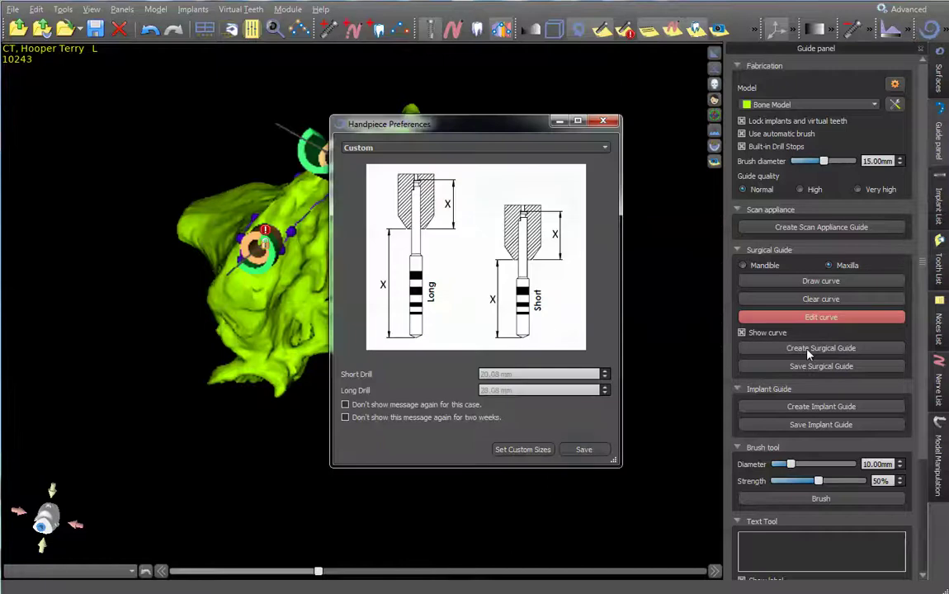
{"action": "left_click", "coordinate": [584, 449]}
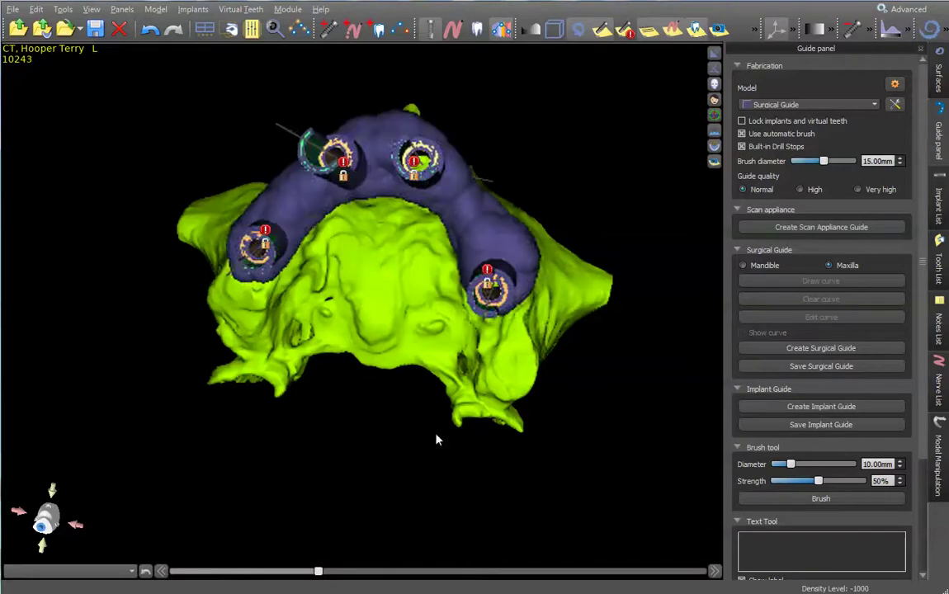
{"action": "left_click_drag", "start_coordinate": [302, 355], "coordinate": [443, 209]}
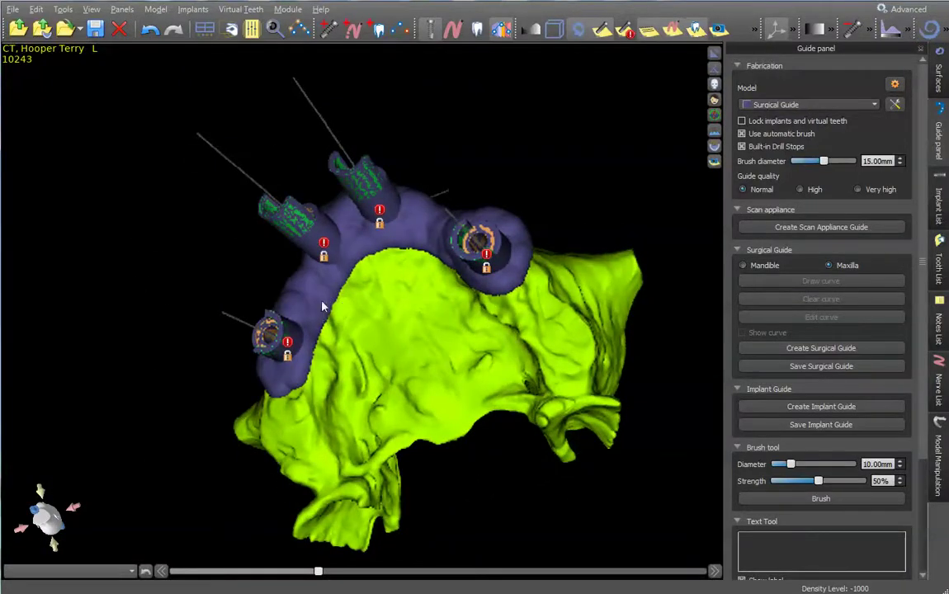
{"action": "left_click_drag", "start_coordinate": [605, 449], "coordinate": [342, 347]}
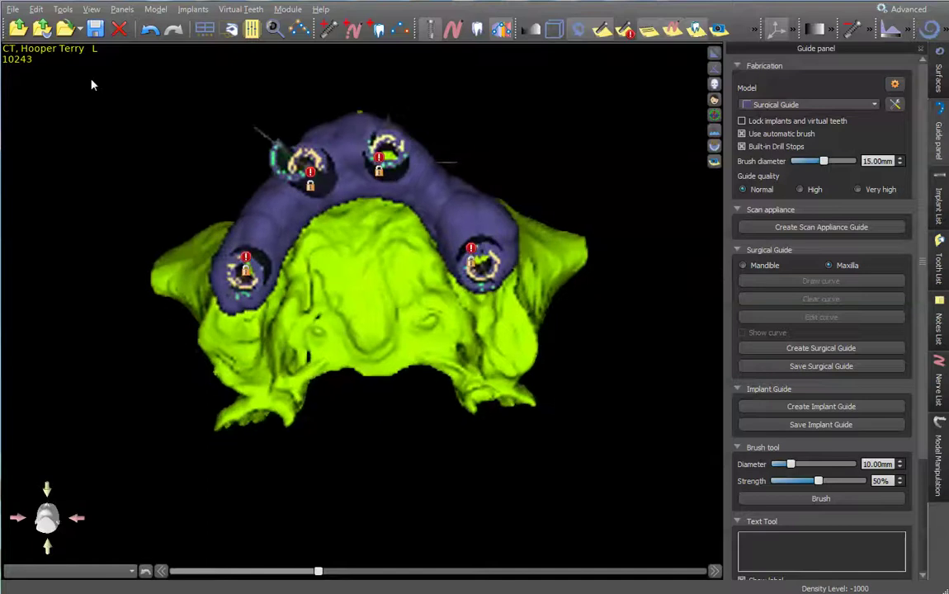
Step: Export only the Bone Model at High quality as an STL file to the Desktop, excluding the surgical guides, implants and guide tubes
{"action": "left_click", "coordinate": [13, 9]}
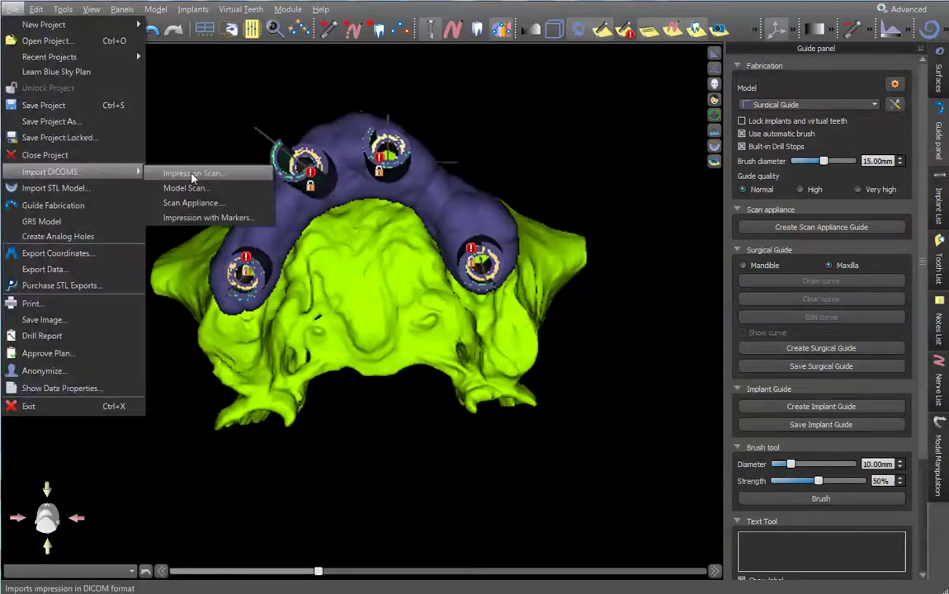
{"action": "left_click", "coordinate": [55, 273]}
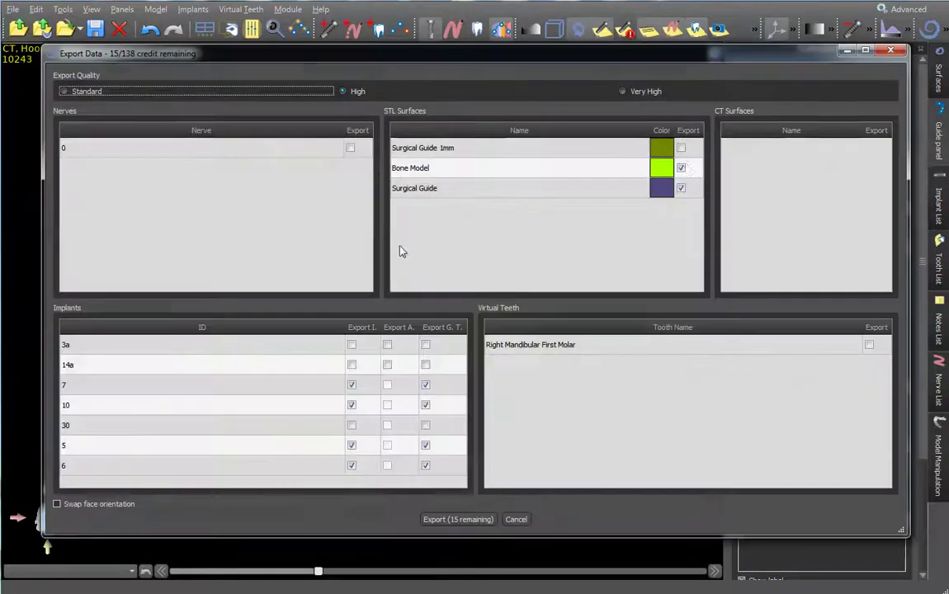
{"action": "left_click", "coordinate": [682, 188]}
{"action": "left_click", "coordinate": [359, 330]}
{"action": "left_click", "coordinate": [369, 327]}
{"action": "left_click", "coordinate": [443, 328]}
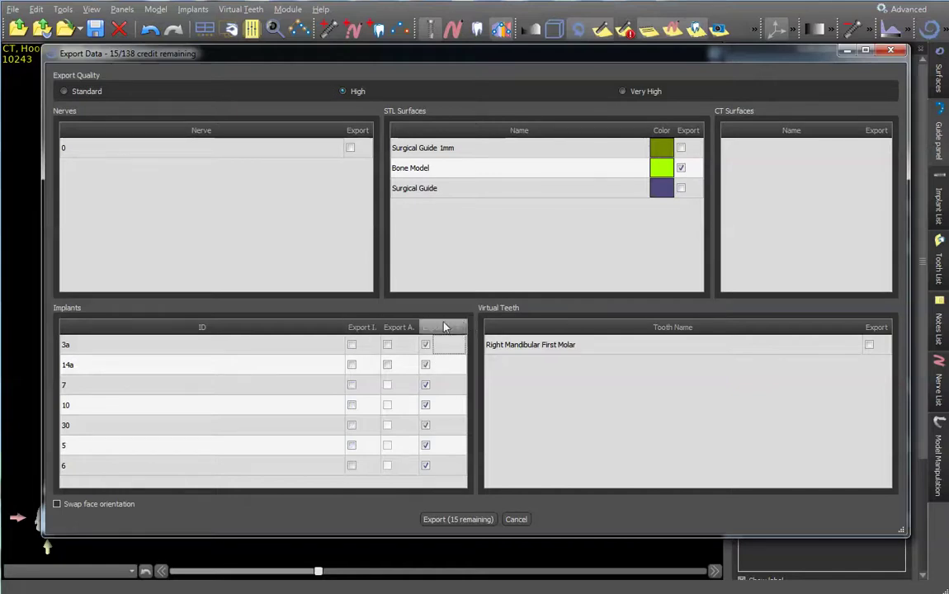
{"action": "left_click", "coordinate": [462, 519]}
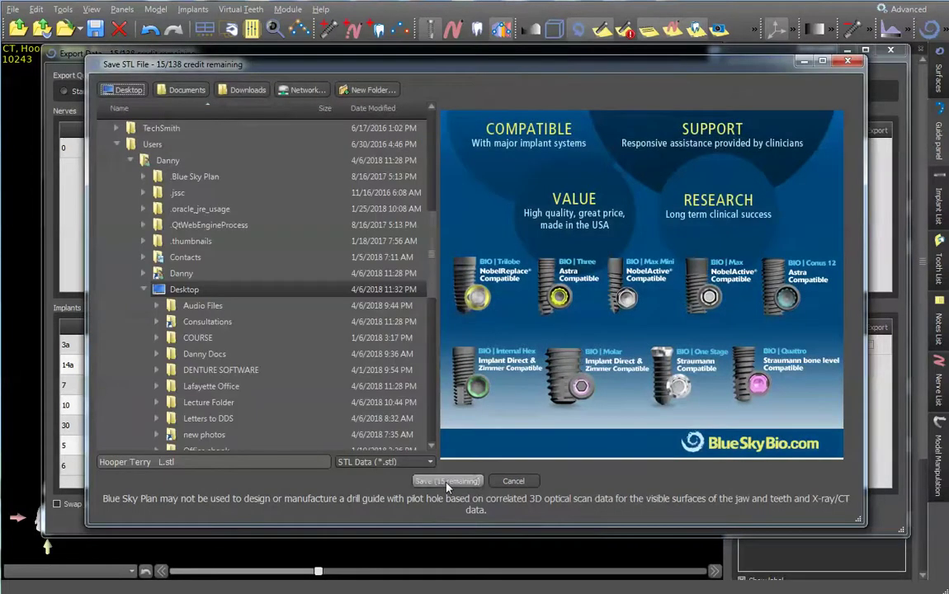
{"action": "left_click", "coordinate": [449, 483]}
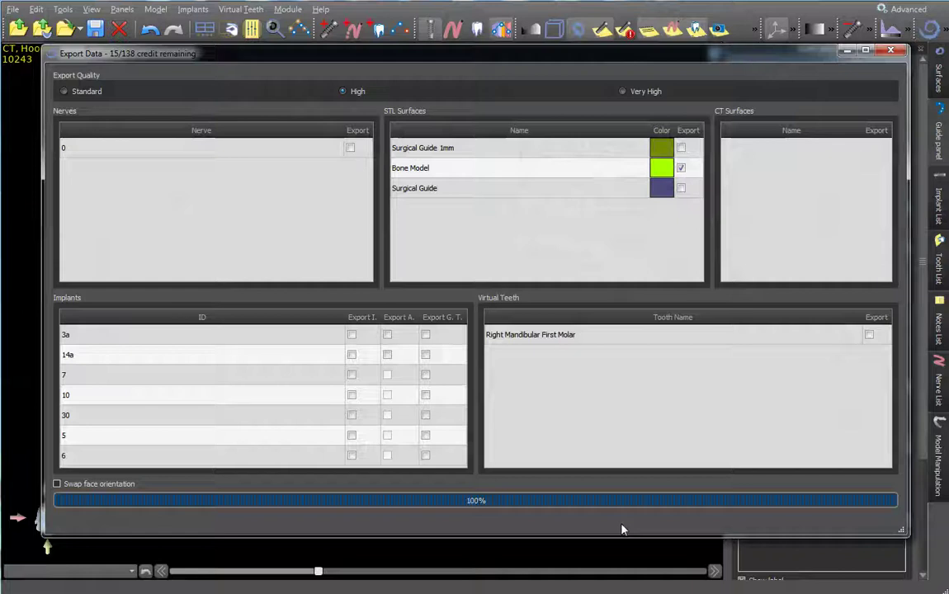